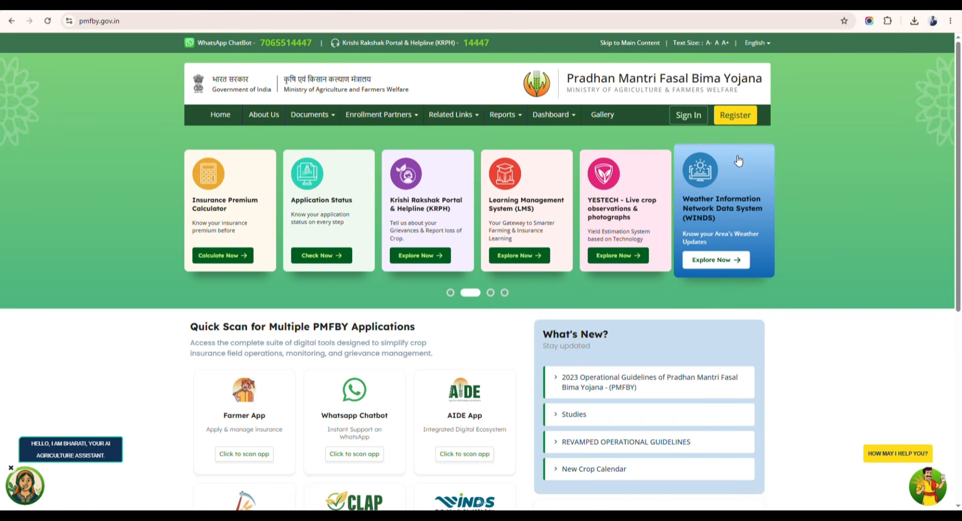
Dismiss the Register and Sign In popups and go to the Enrollment Partners > CSC login.
left_click(732, 120)
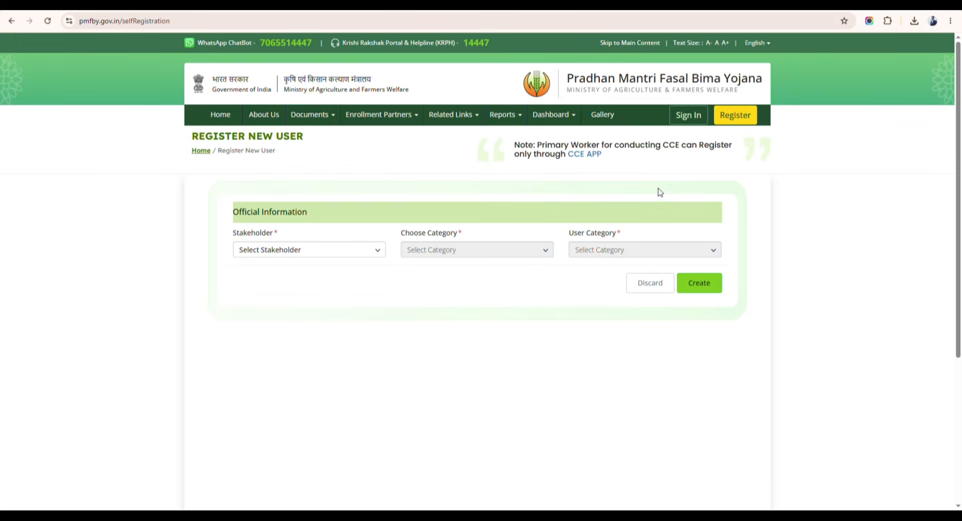
left_click(689, 119)
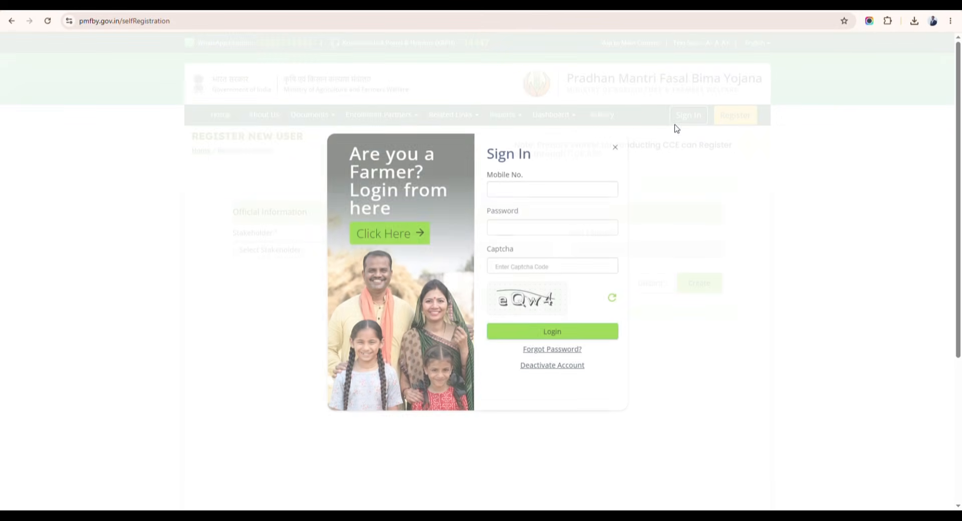
left_click(412, 242)
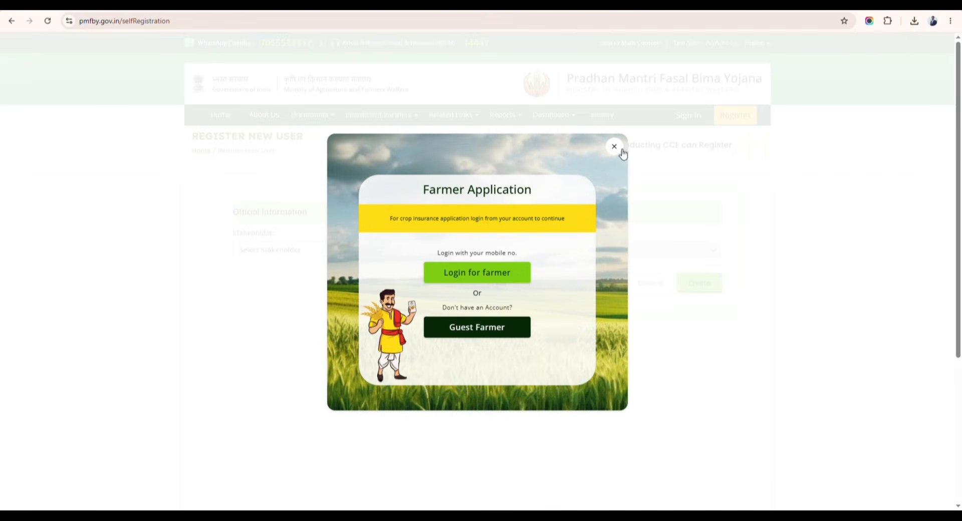
left_click(622, 150)
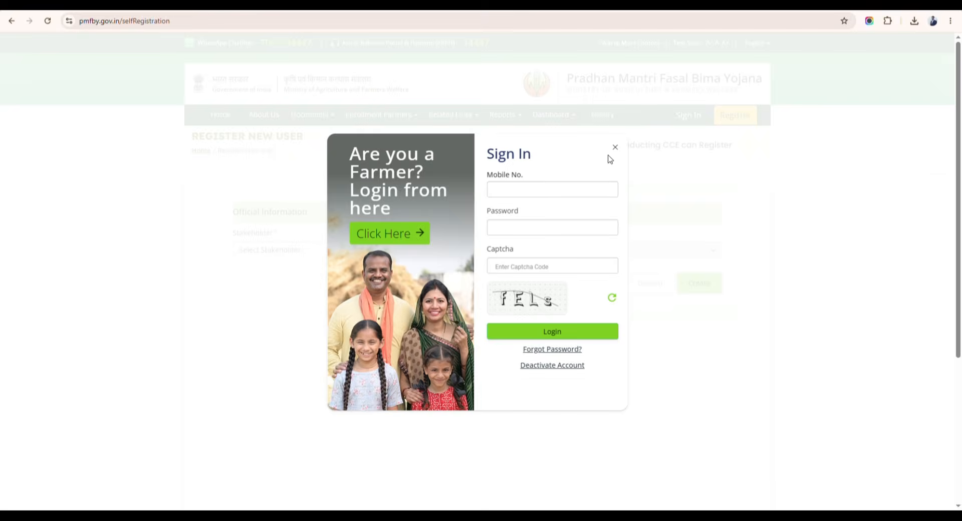
left_click(615, 147)
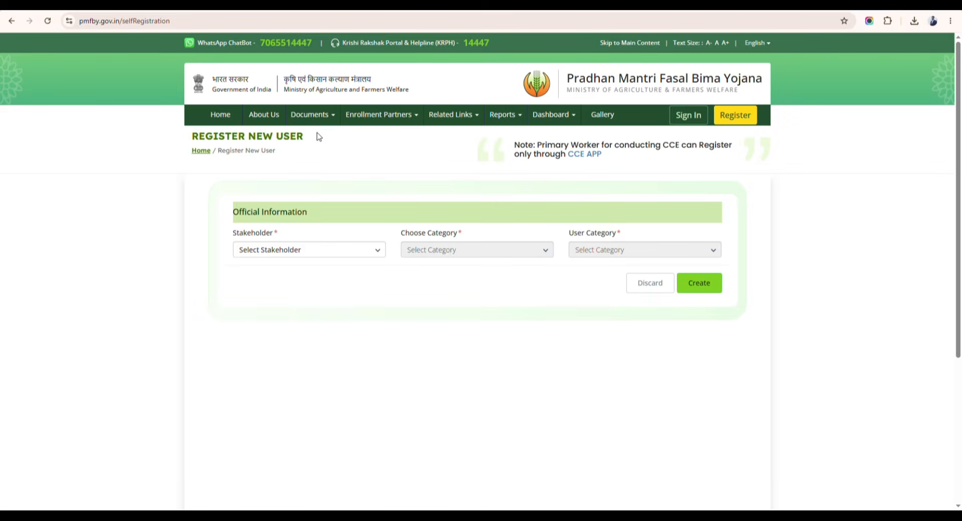
left_click(395, 118)
left_click(361, 161)
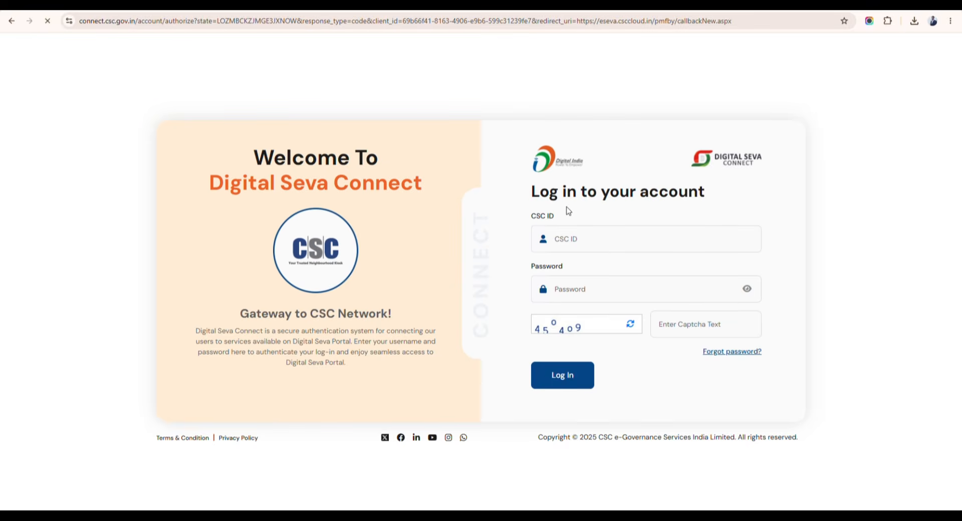
Log in with the saved CSC ID and password plus the captcha.
left_click(581, 291)
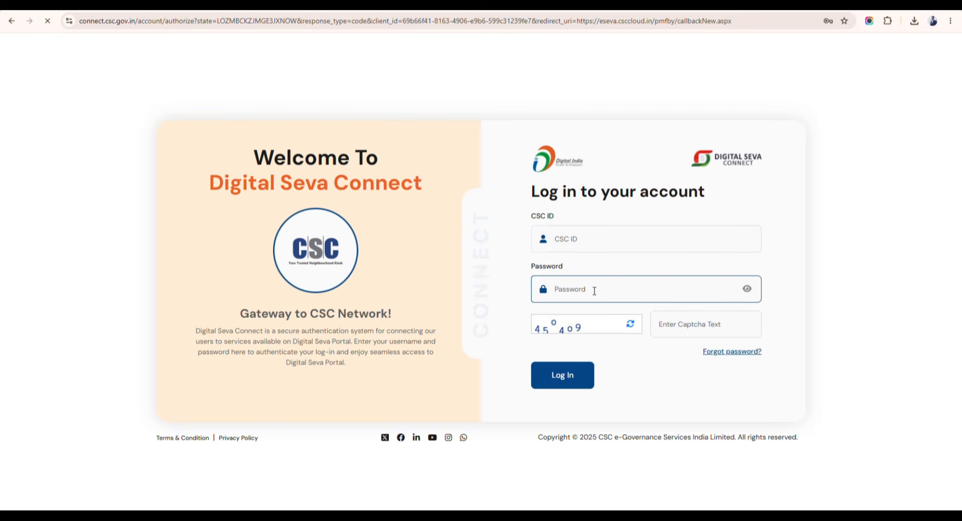
left_click(625, 320)
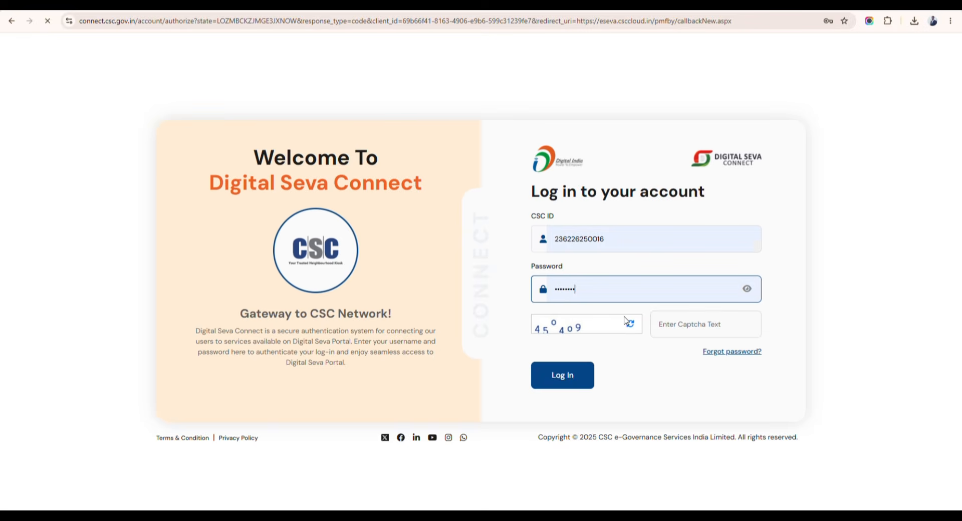
left_click(728, 328)
type("450409")
key("Return")
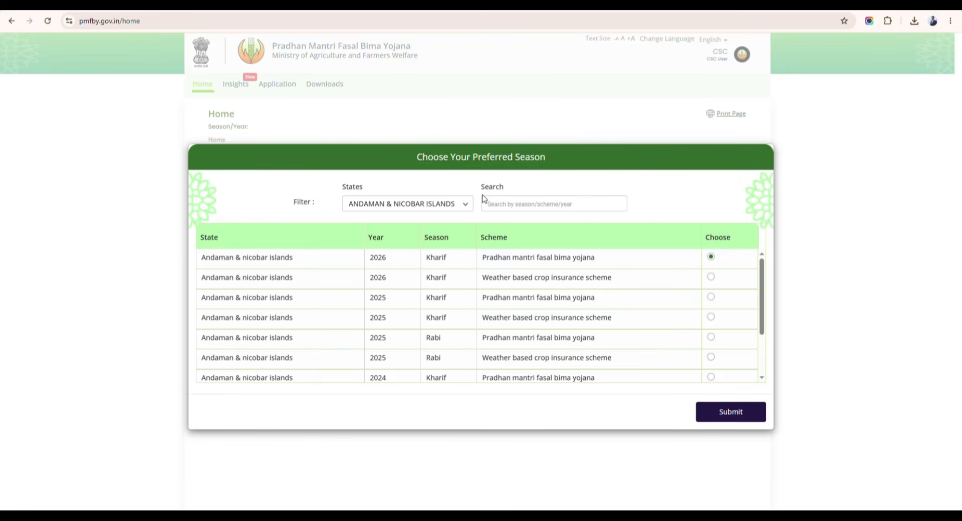
Filter the seasons to MAHARASHTRA and submit the 2026 Kharif PMFBY row.
left_click(409, 208)
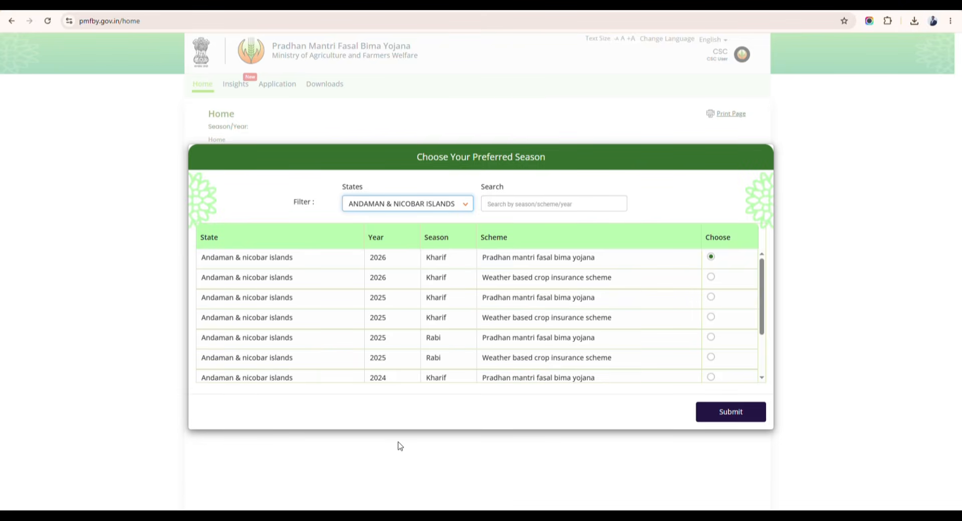
type("mah")
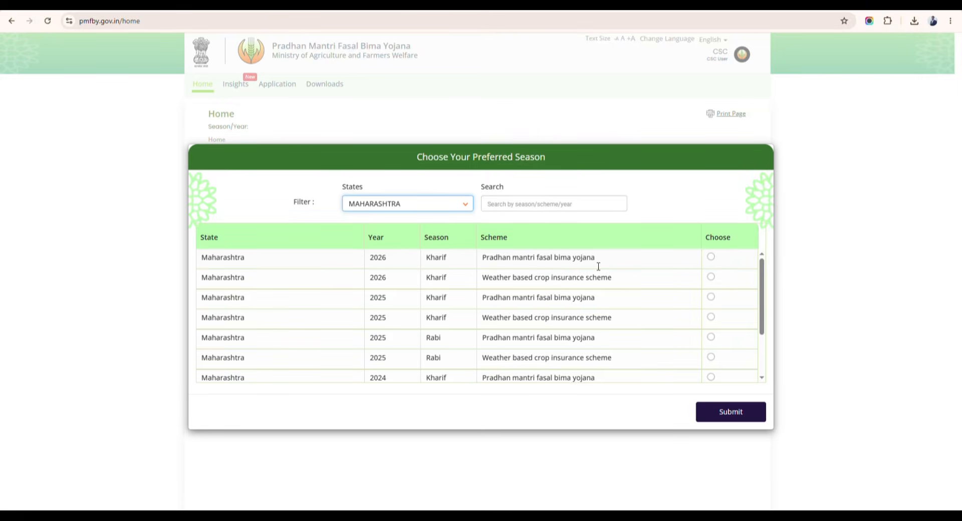
left_click(711, 257)
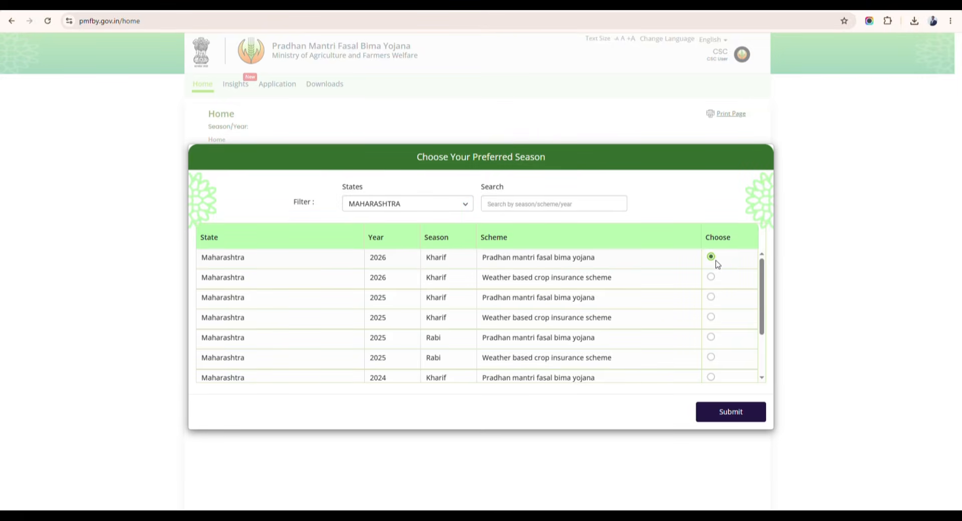
left_click(722, 413)
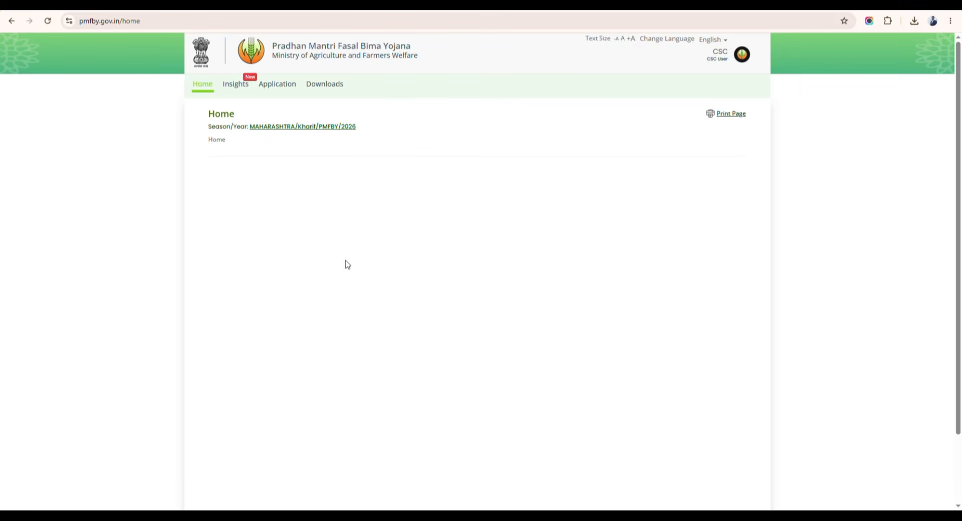
From the Application section, start a new Farmer Application Form.
left_click(280, 90)
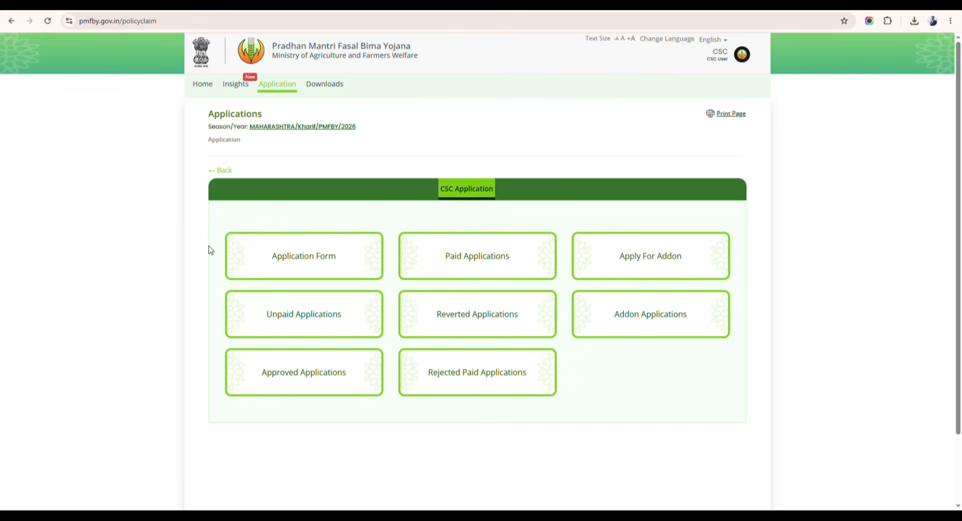
left_click(309, 264)
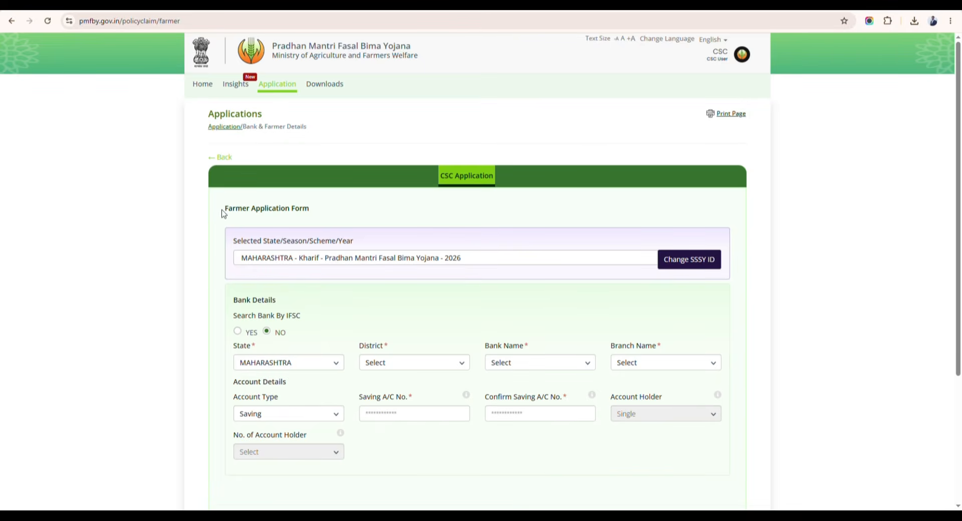
Search the bank by IFSC SBIN0020053 and verify it to load State Bank Of India, BILOLI.
left_click_drag(223, 208, 338, 213)
left_click(335, 230)
left_click(237, 331)
left_click(404, 339)
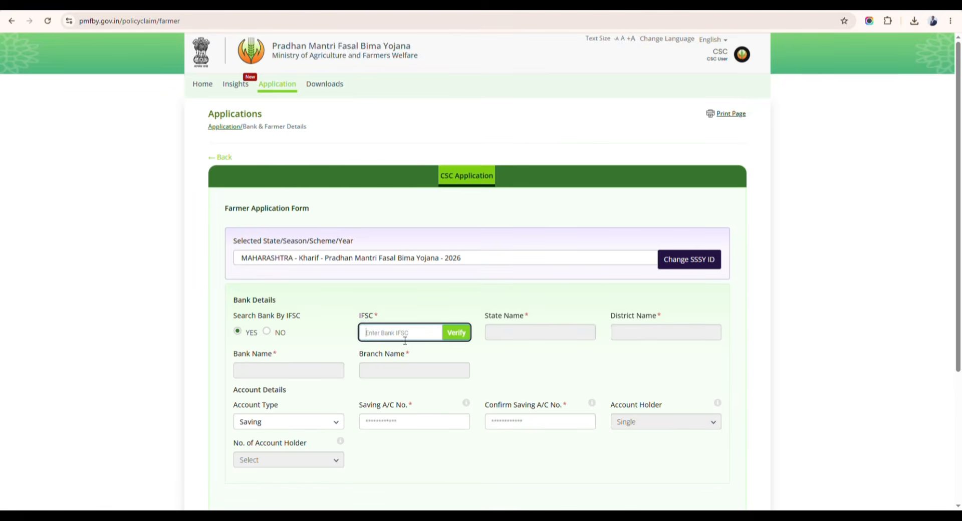
type("SBIN0020053")
left_click(425, 358)
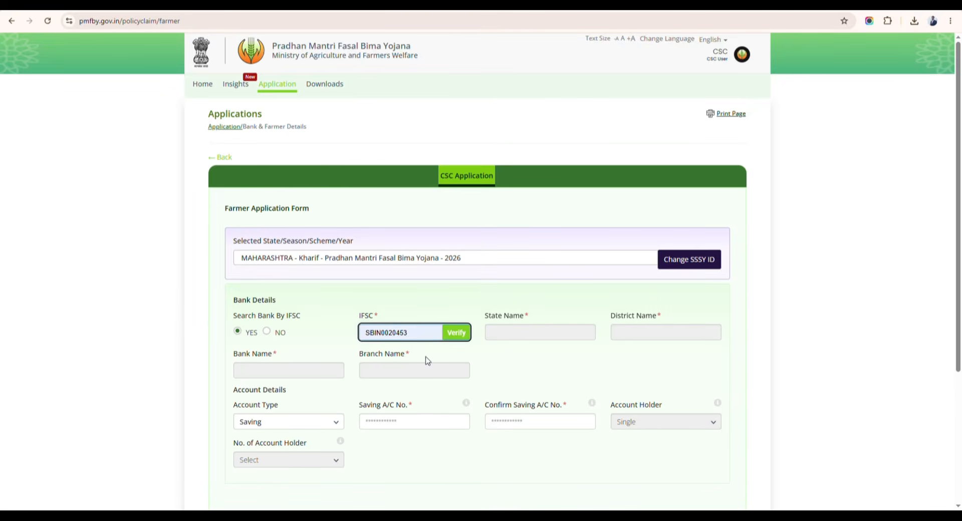
left_click(259, 321)
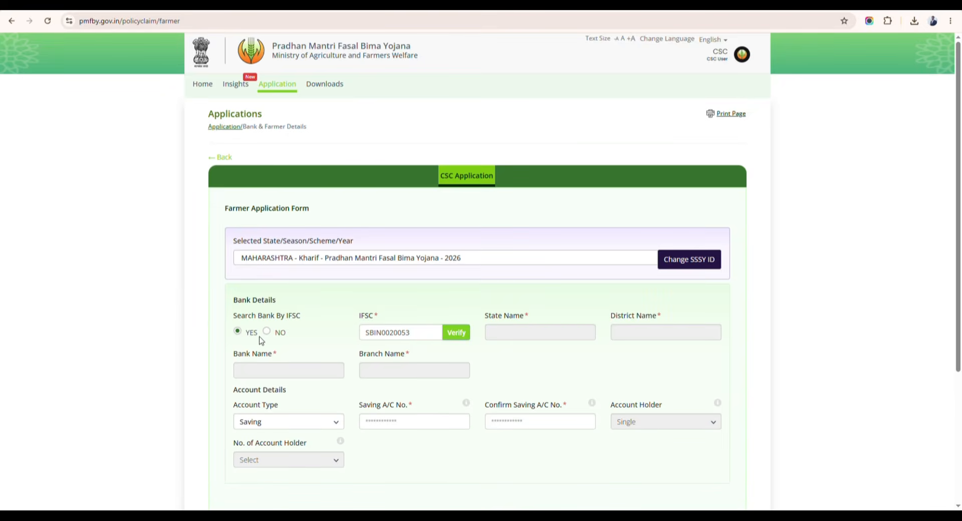
left_click(452, 333)
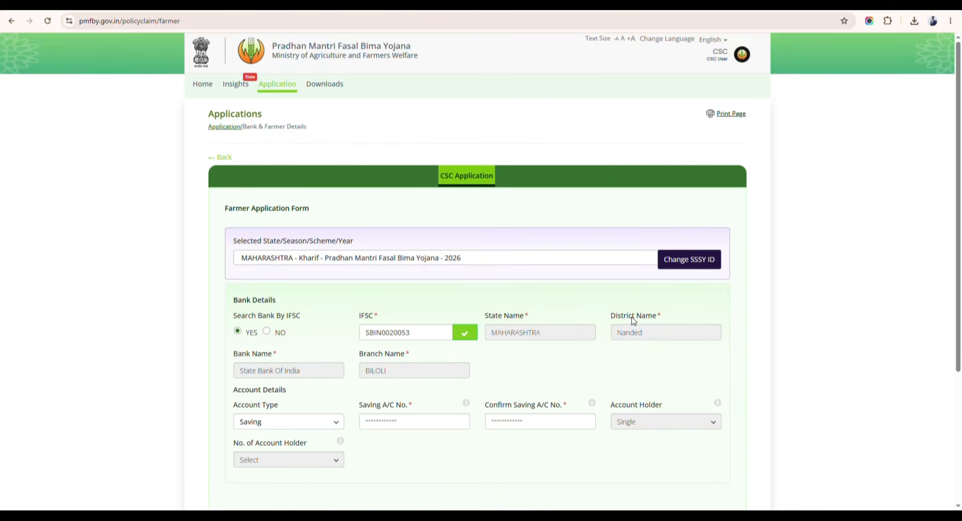
With account type Saving, enter and confirm the account number, then check bank details and continue.
scroll(326, 377, "down", 1)
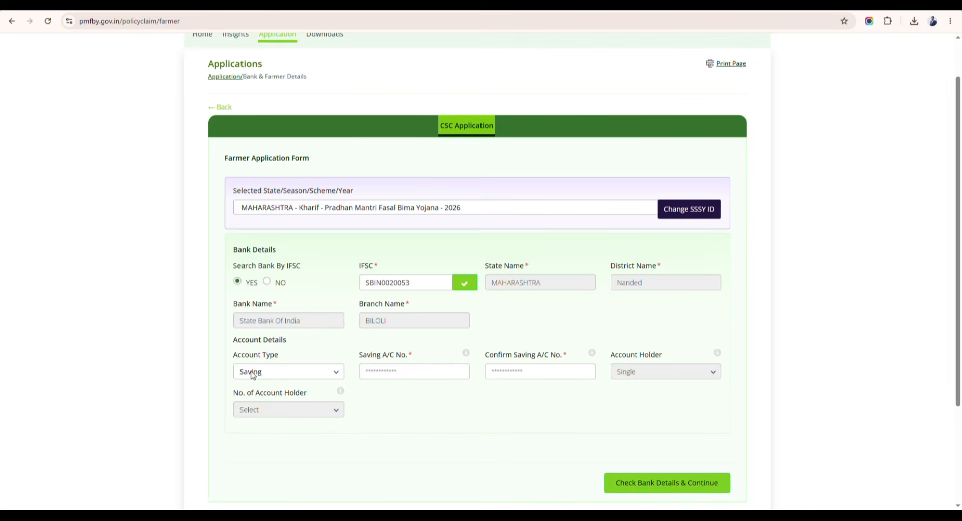
left_click(298, 378)
left_click(396, 375)
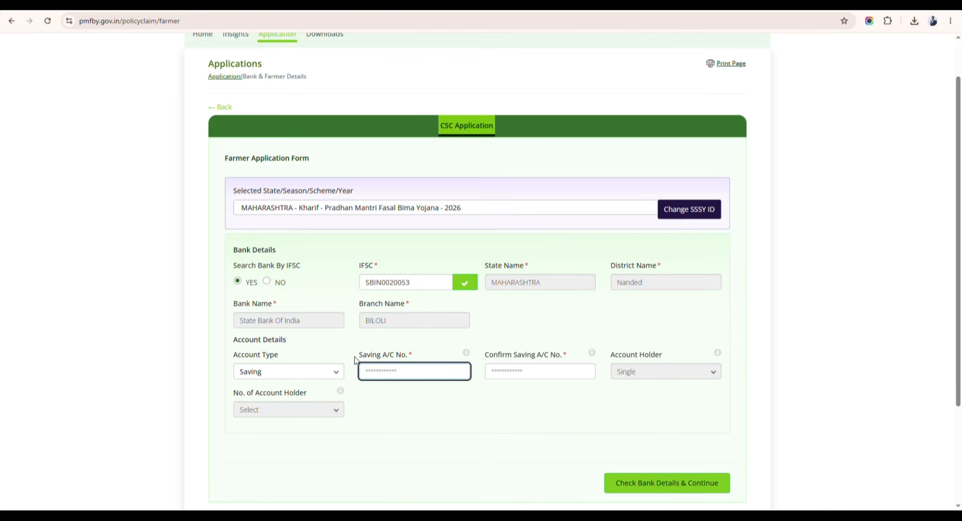
left_click_drag(355, 360, 434, 360)
left_click(422, 373)
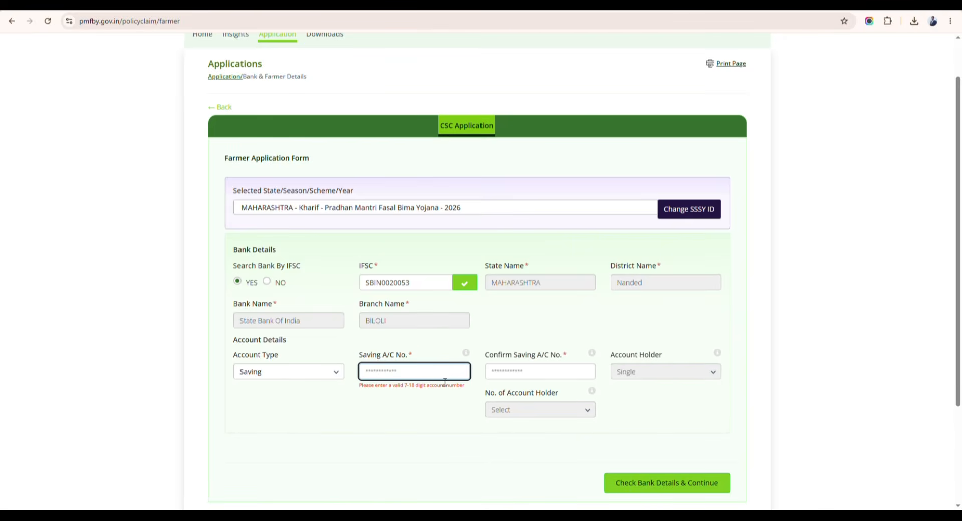
left_click(517, 372)
left_click_drag(486, 356, 561, 357)
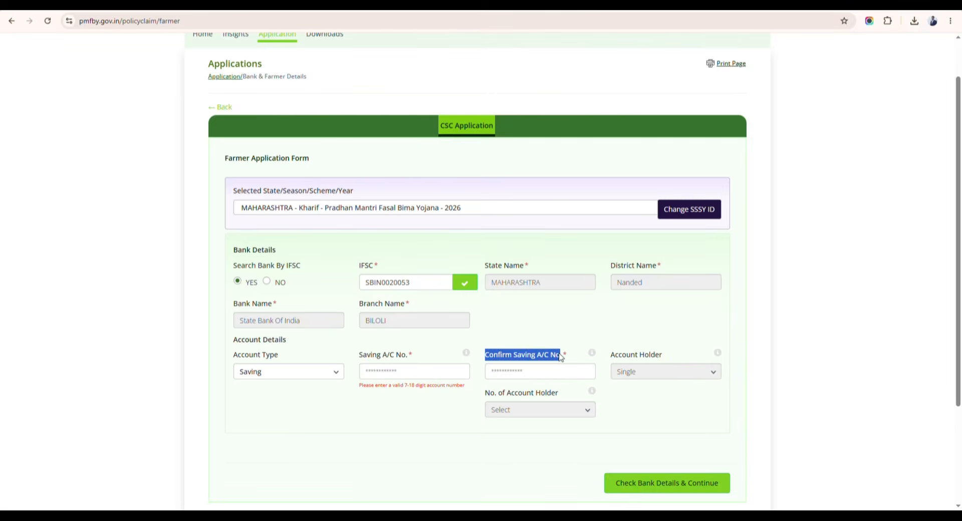
left_click(536, 376)
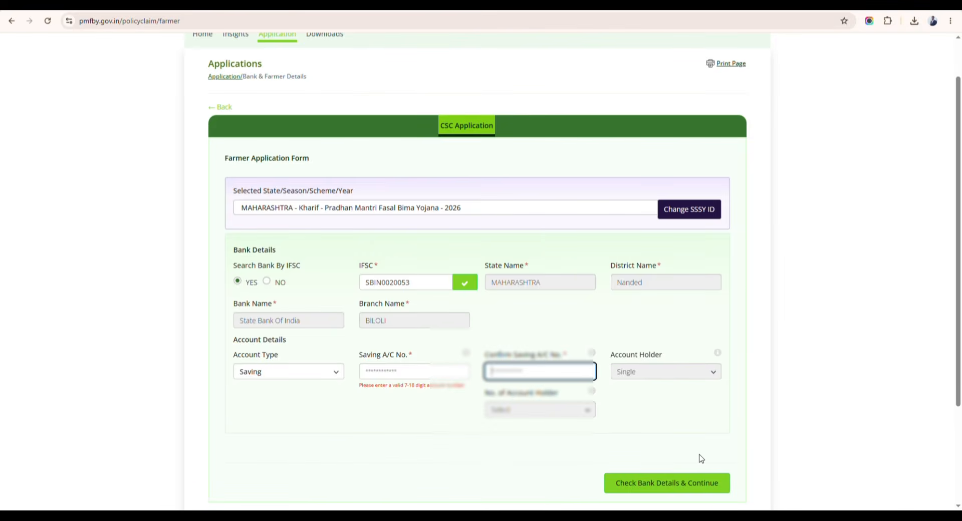
left_click(646, 480)
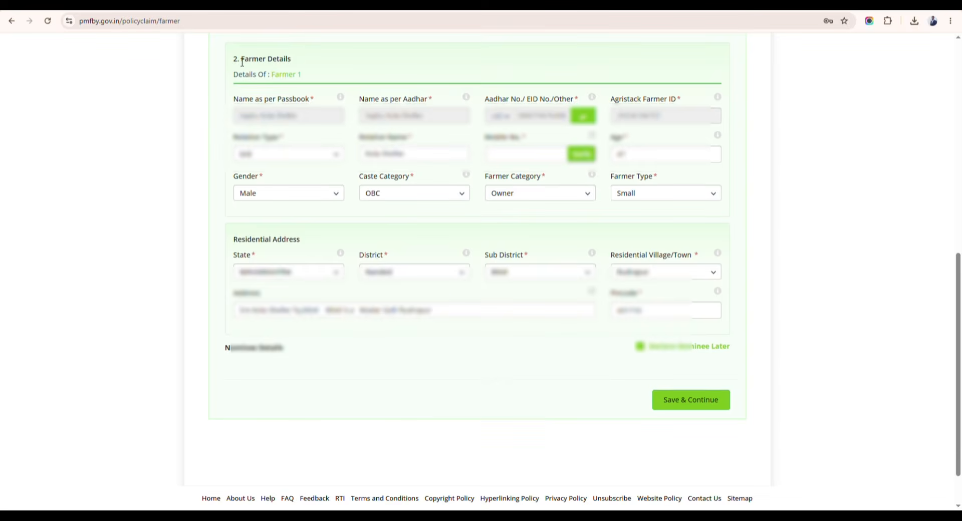
left_click_drag(242, 62, 301, 58)
left_click(302, 59)
left_click_drag(234, 100, 309, 100)
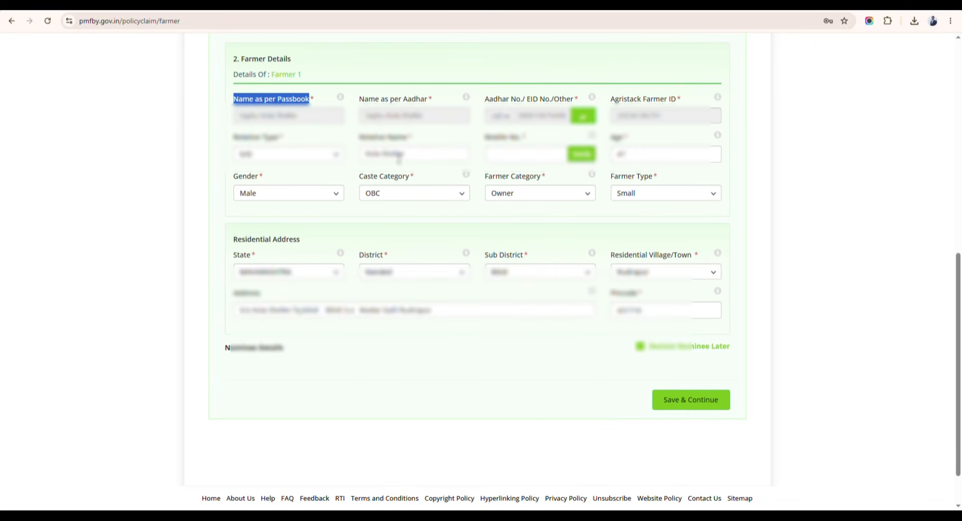
left_click(510, 159)
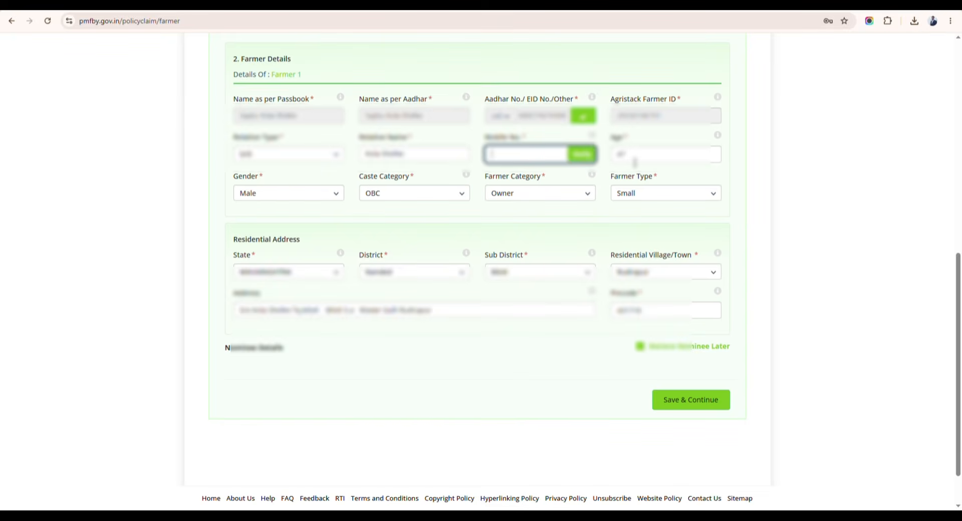
left_click(231, 181)
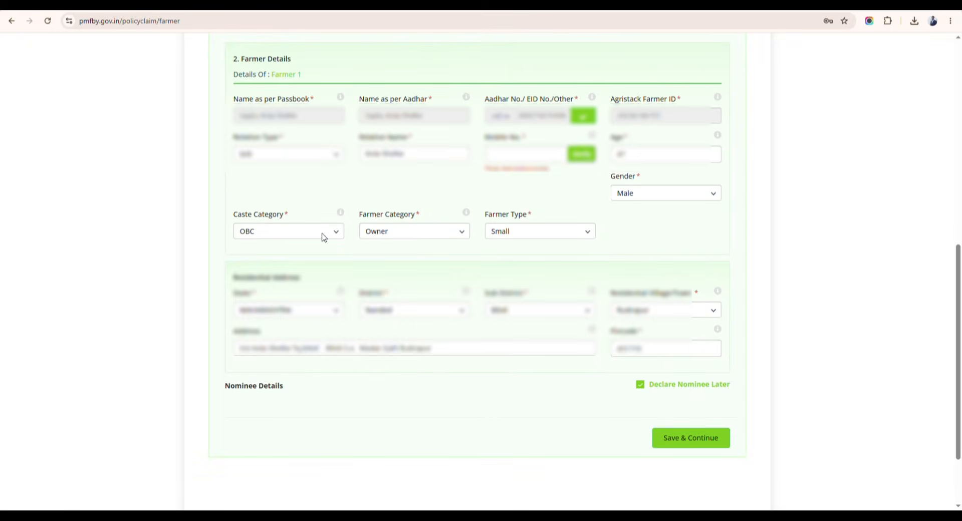
In Farmer Details, keep caste OBC and farmer type Small, choosing Tenant as Farmer Category.
left_click(266, 233)
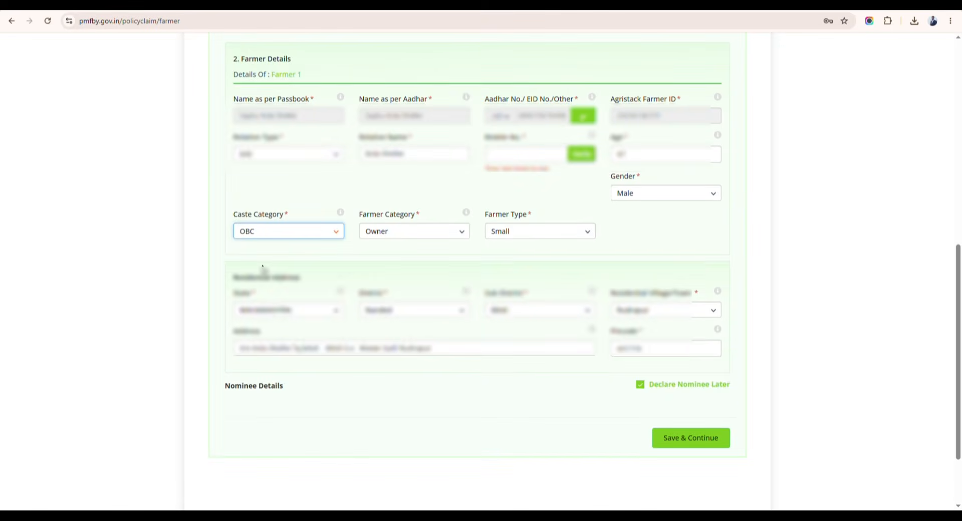
left_click(349, 192)
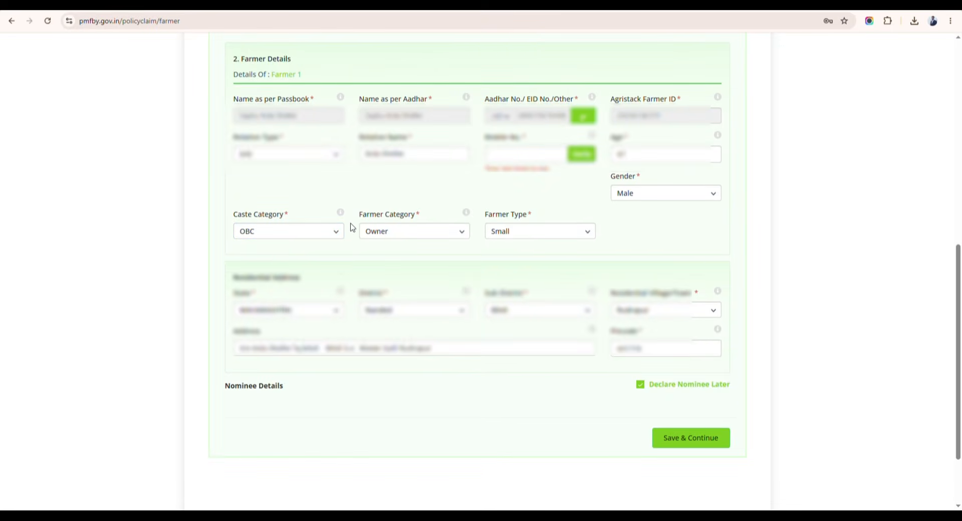
left_click_drag(357, 217, 463, 218)
left_click(408, 229)
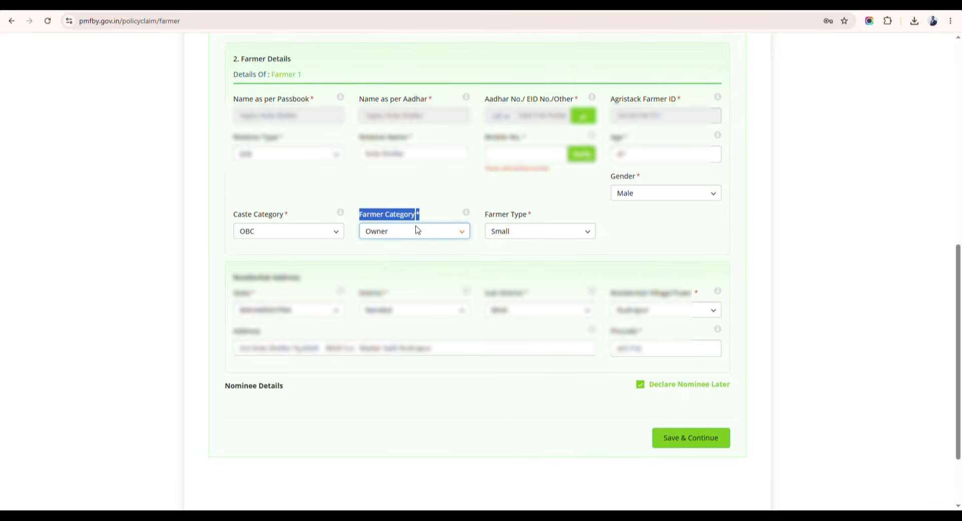
key("Down")
left_click(398, 221)
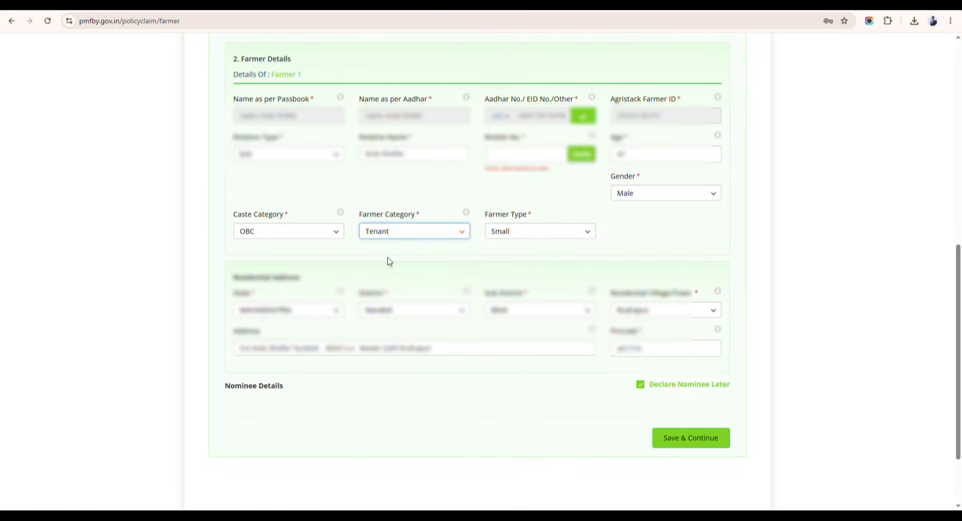
key("Up")
left_click(476, 200)
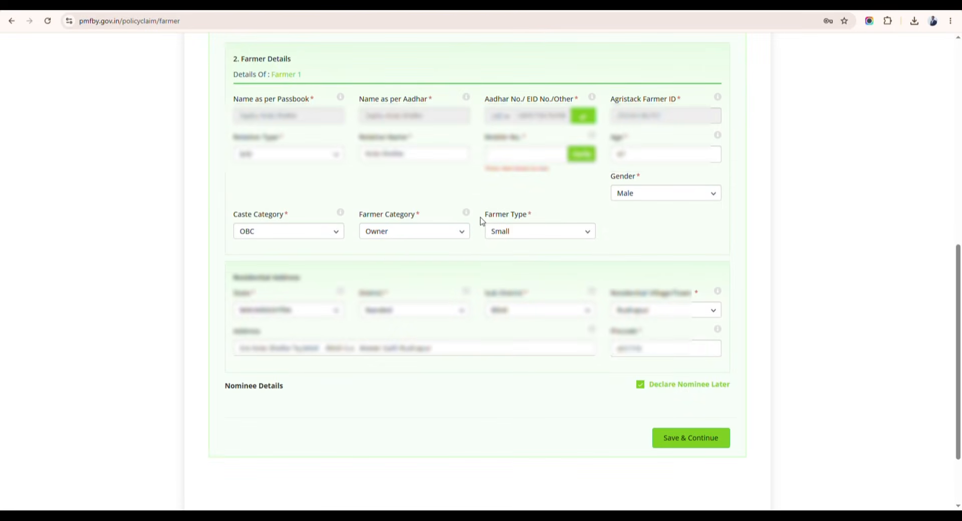
left_click(509, 235)
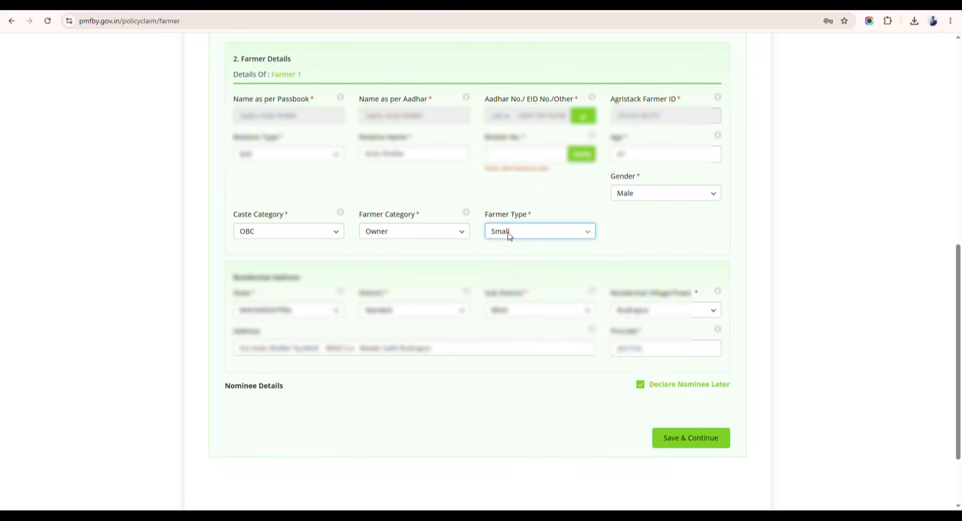
left_click(428, 270)
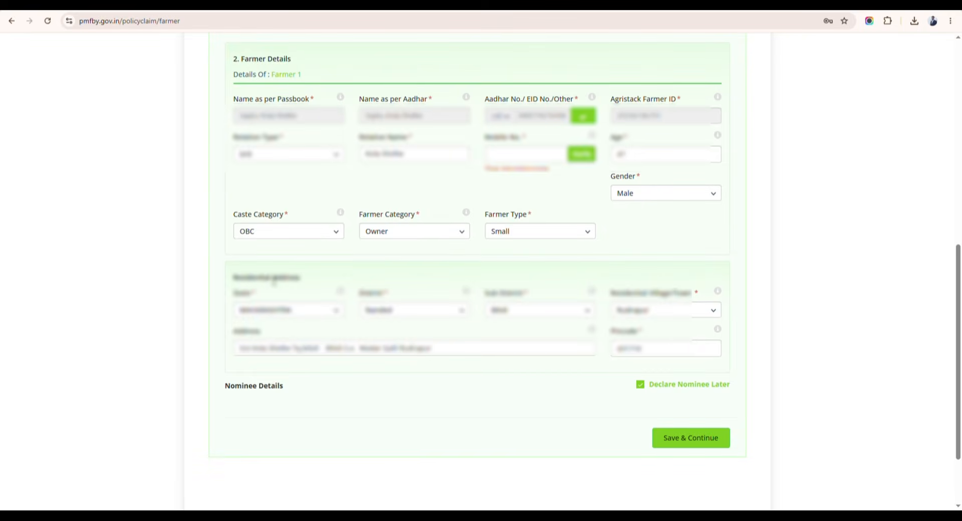
left_click_drag(233, 278, 314, 279)
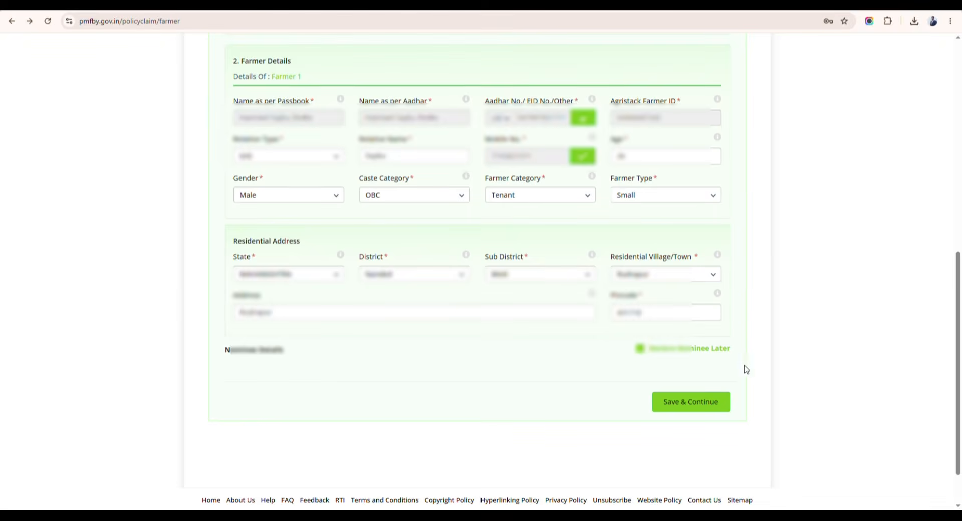
Save the farmer details and scroll up to section 3, Crop Details.
left_click(690, 404)
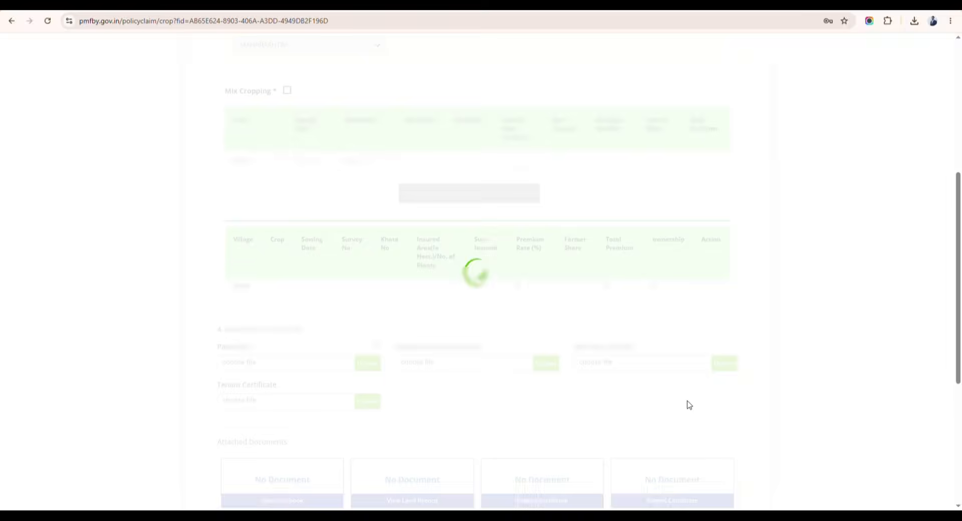
scroll(753, 345, "up", 2)
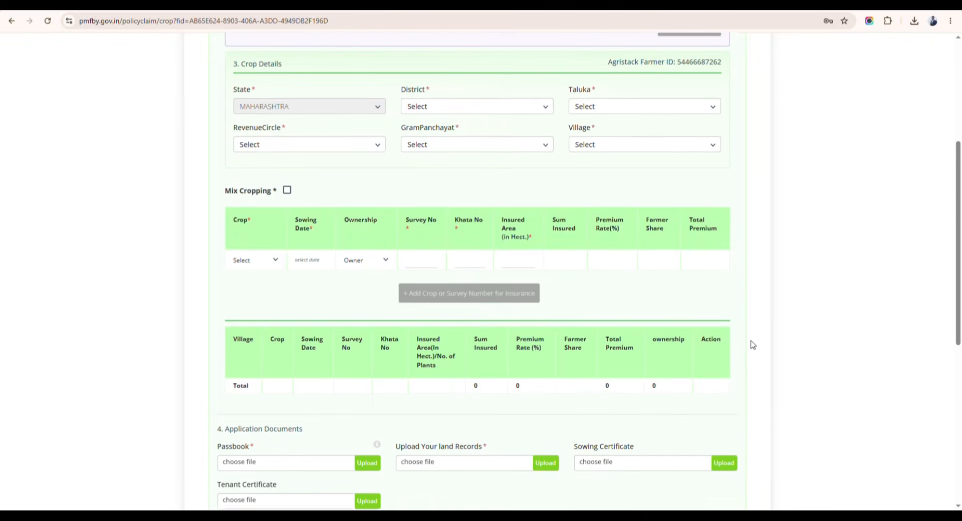
scroll(753, 344, "up", 4)
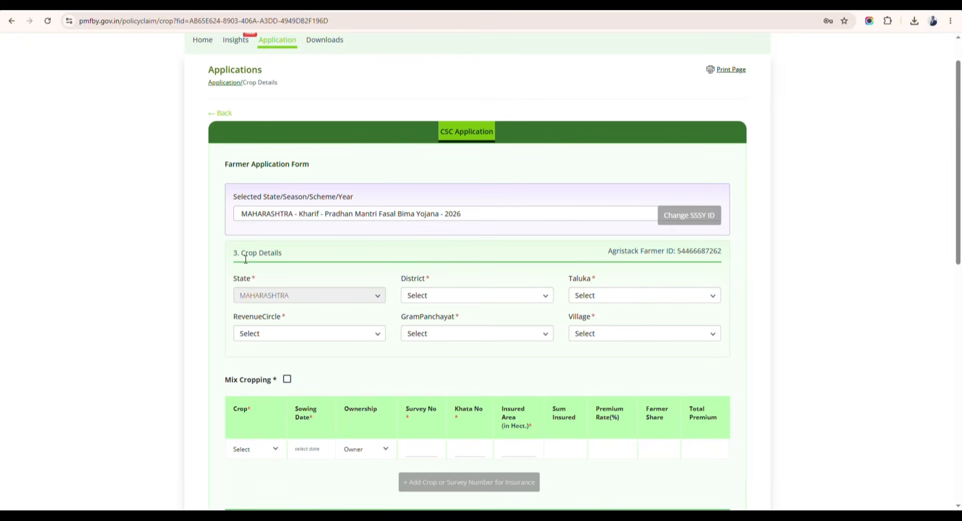
left_click_drag(244, 257, 283, 256)
Set District to Nanded and Taluka to Biloli.
left_click(466, 300)
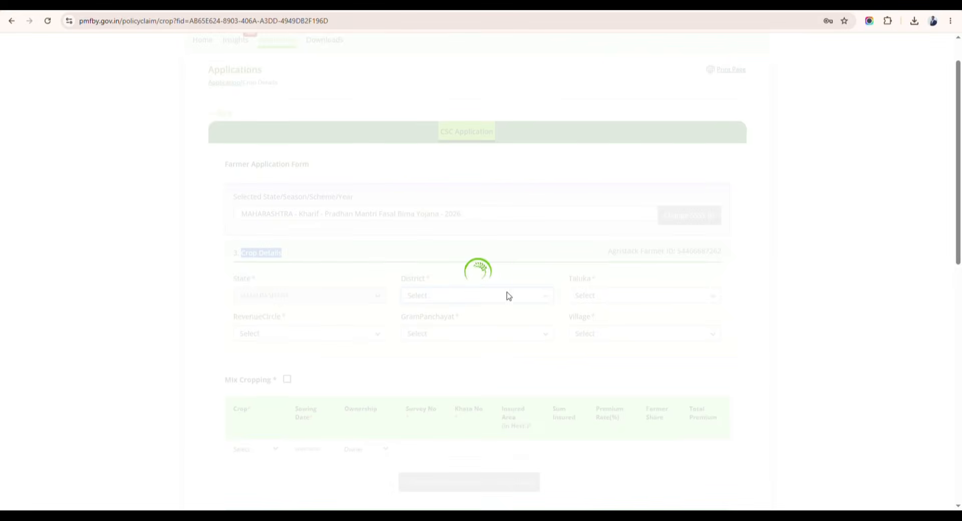
left_click(605, 300)
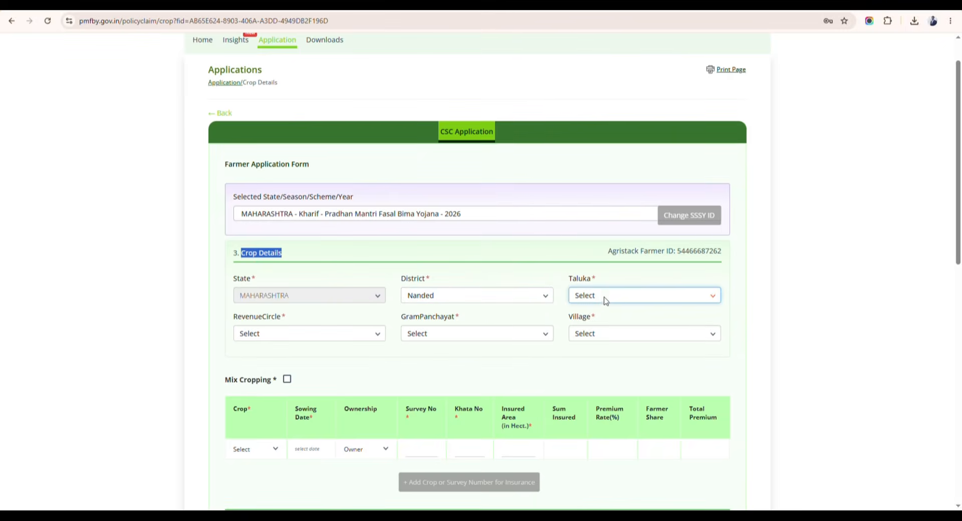
left_click(595, 105)
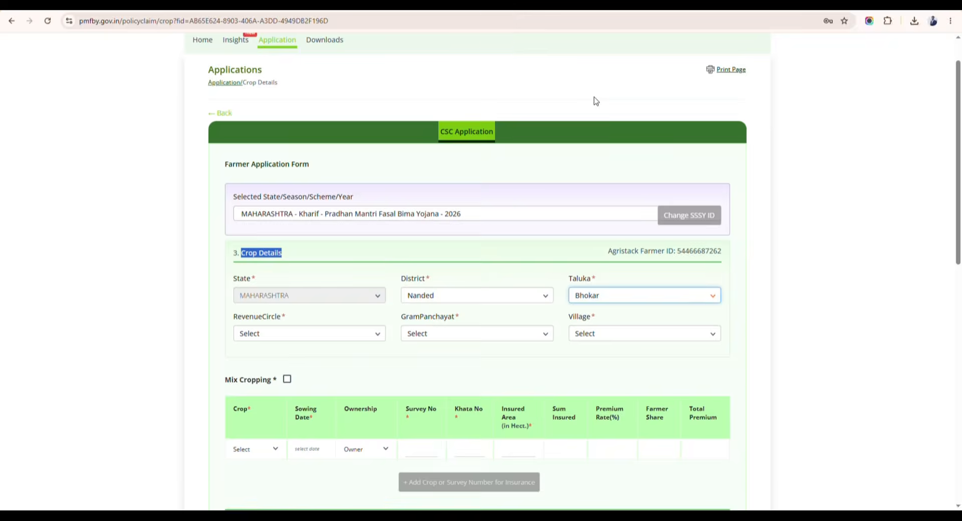
left_click(603, 301)
left_click(579, 113)
Choose Adampur as revenue circle, gram panchayat and village.
left_click(276, 334)
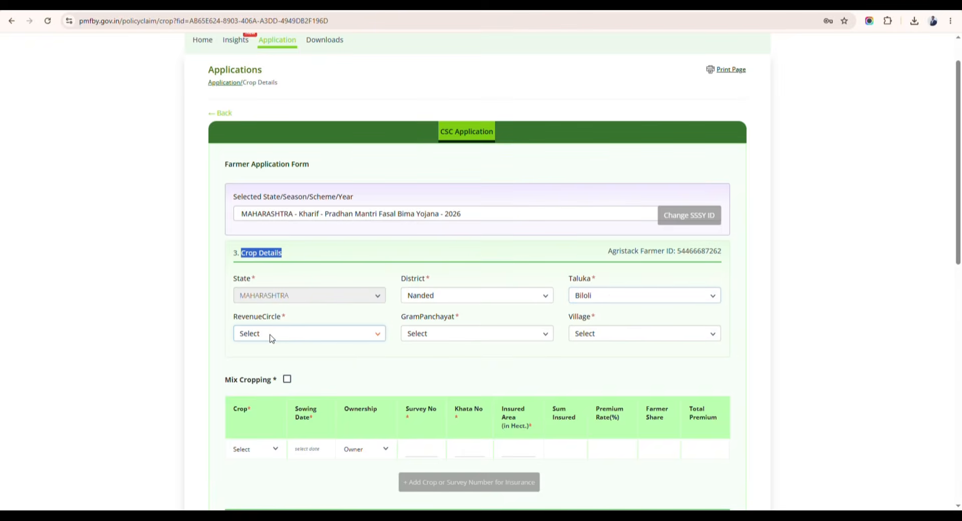
left_click(264, 365)
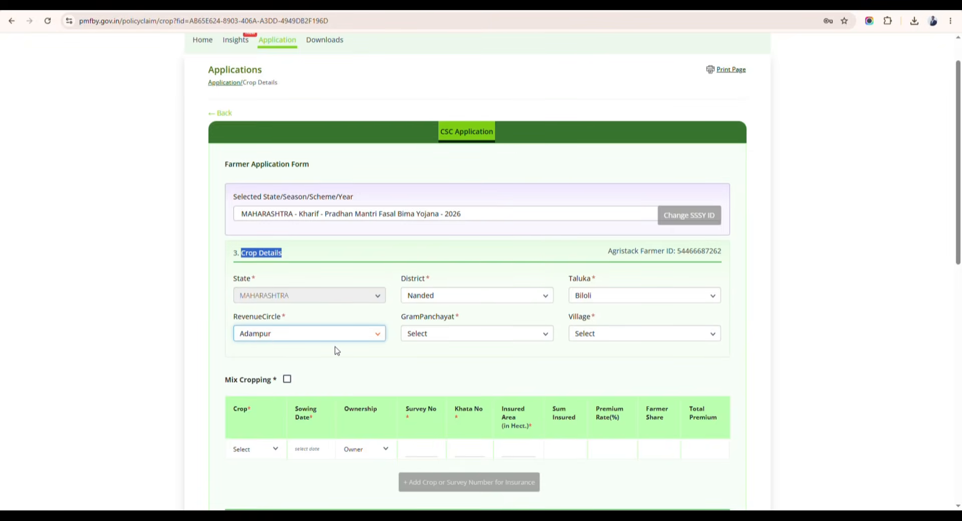
left_click(470, 339)
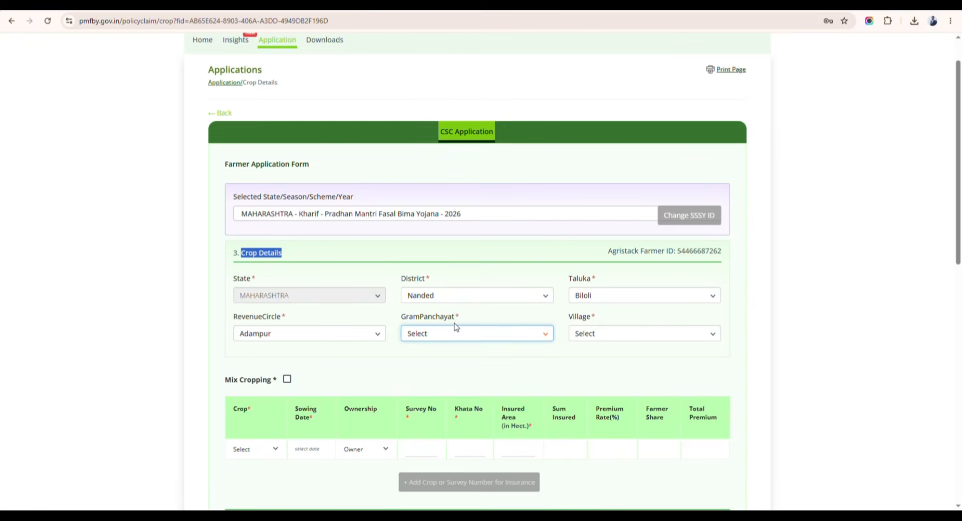
left_click(436, 111)
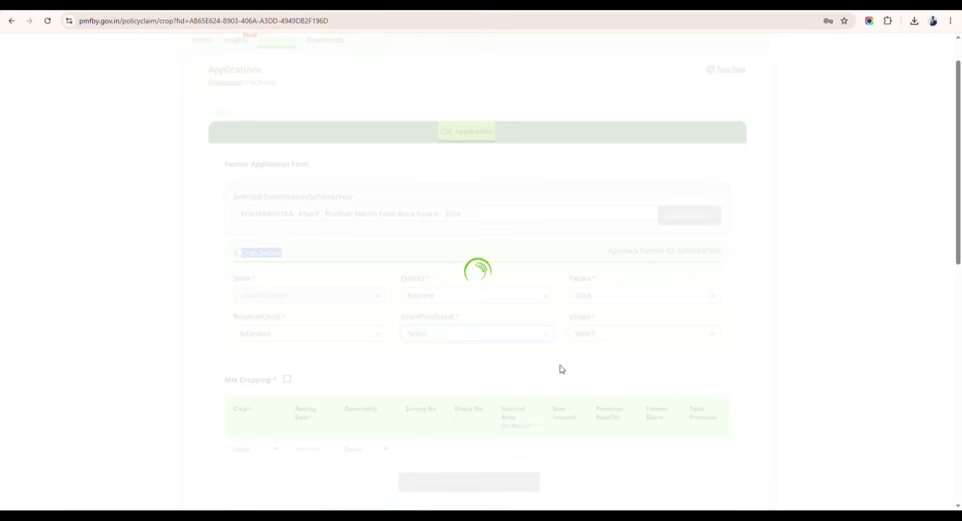
left_click(631, 333)
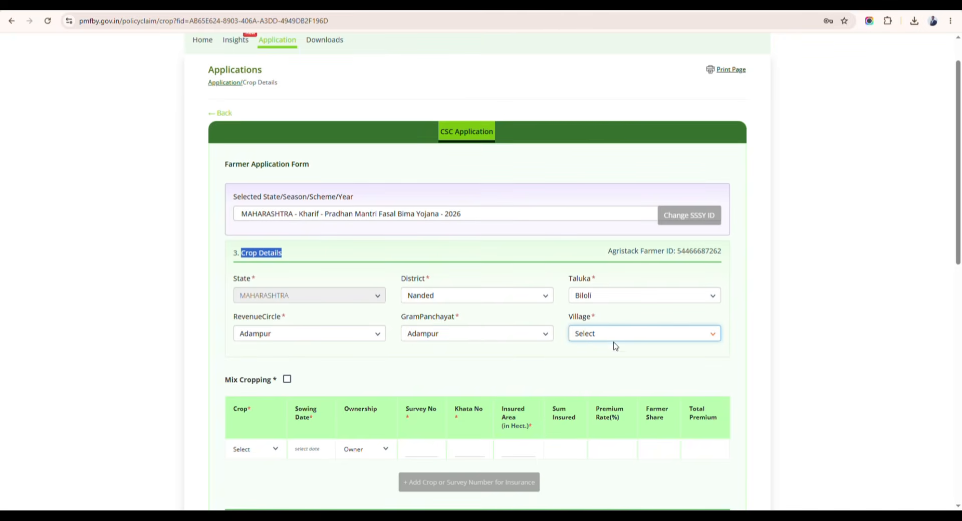
left_click(591, 362)
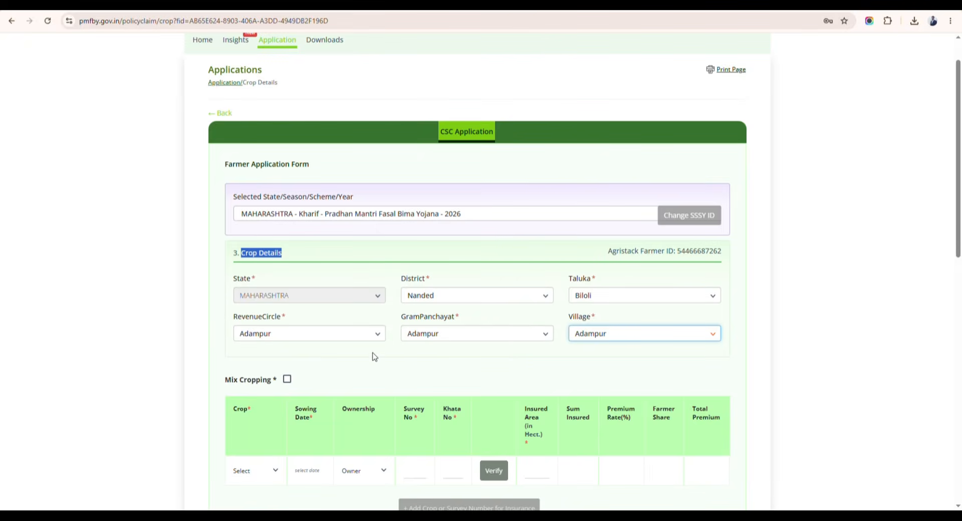
scroll(515, 360, "down", 4)
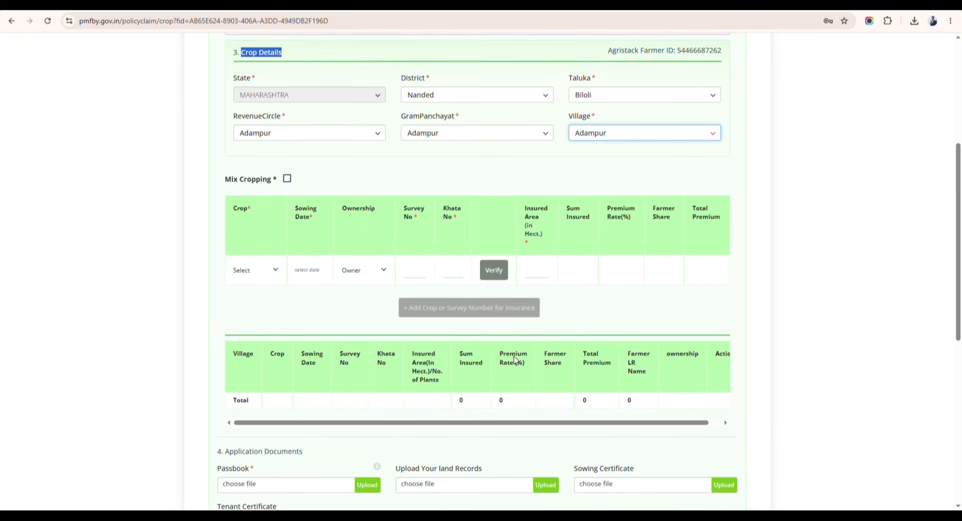
scroll(515, 360, "down", 2)
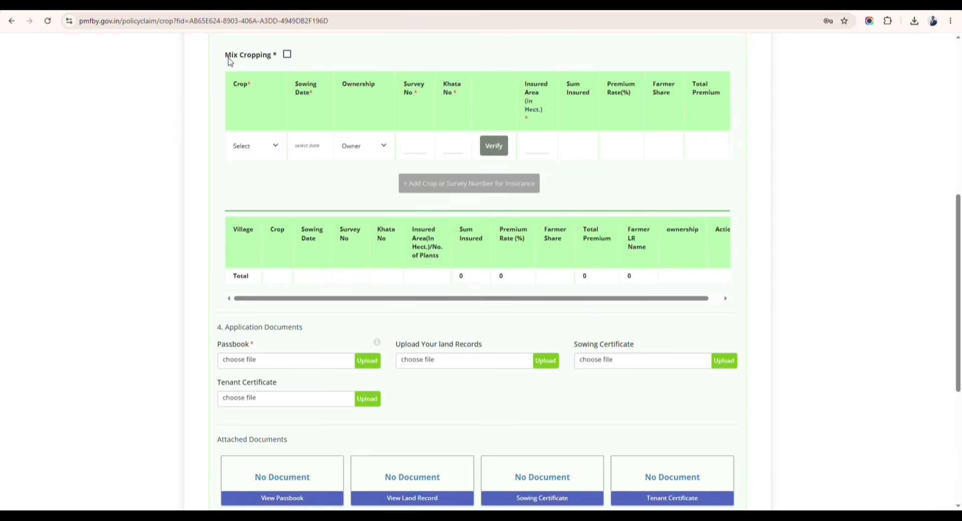
Tick Mix Cropping, add Soybean (Bhat) and Cotton (Kapas), and pick 1 July 2026 as sowing date.
left_click(288, 55)
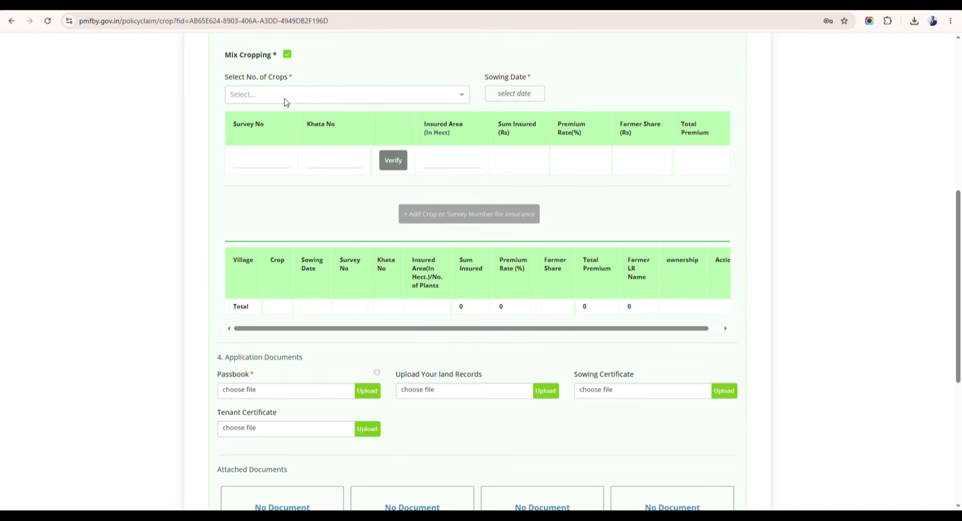
left_click(258, 97)
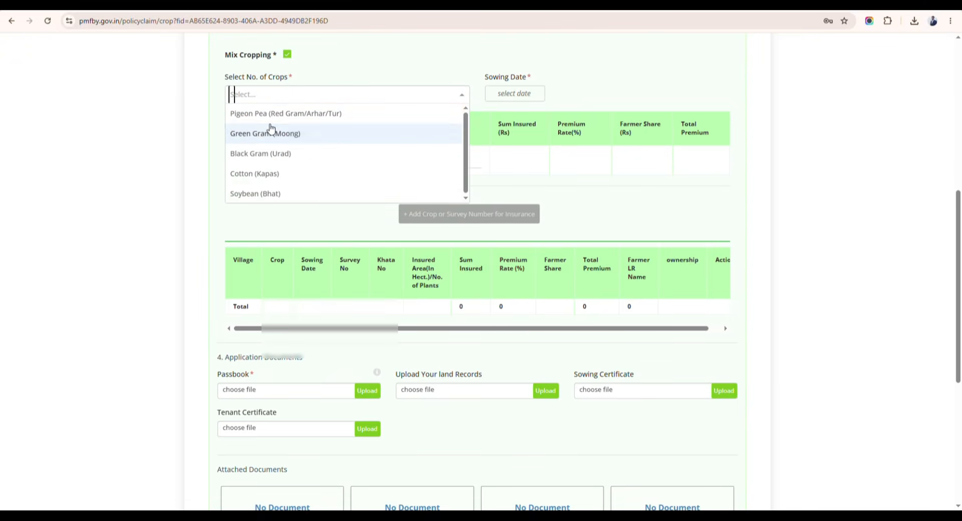
left_click(264, 196)
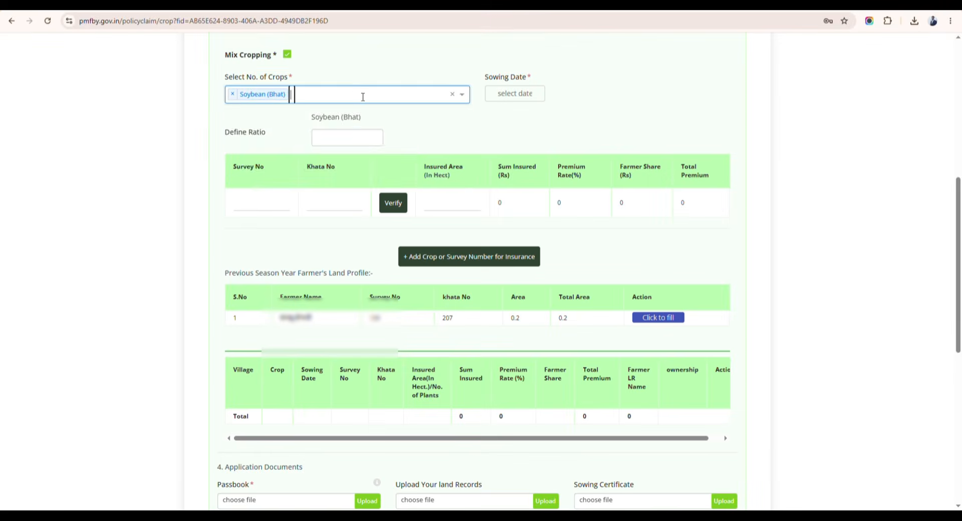
left_click(272, 173)
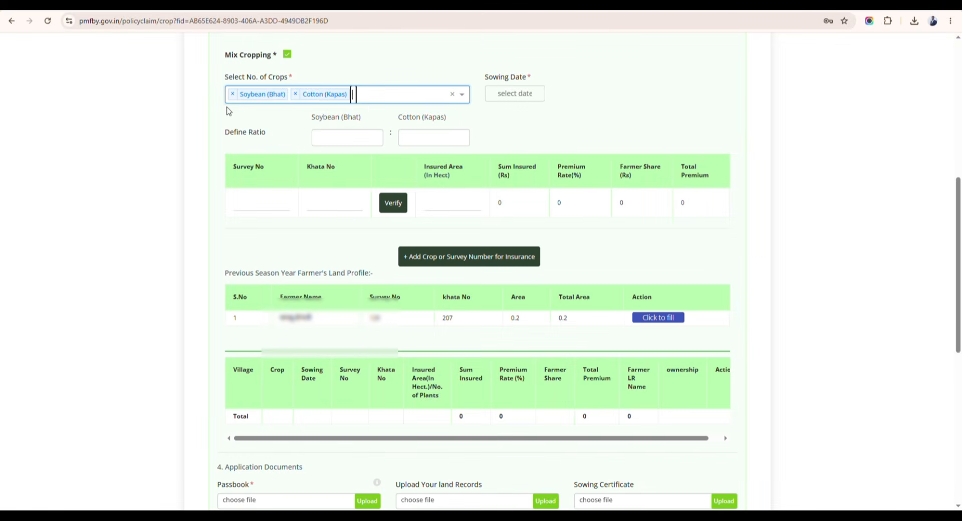
left_click(518, 94)
left_click(557, 155)
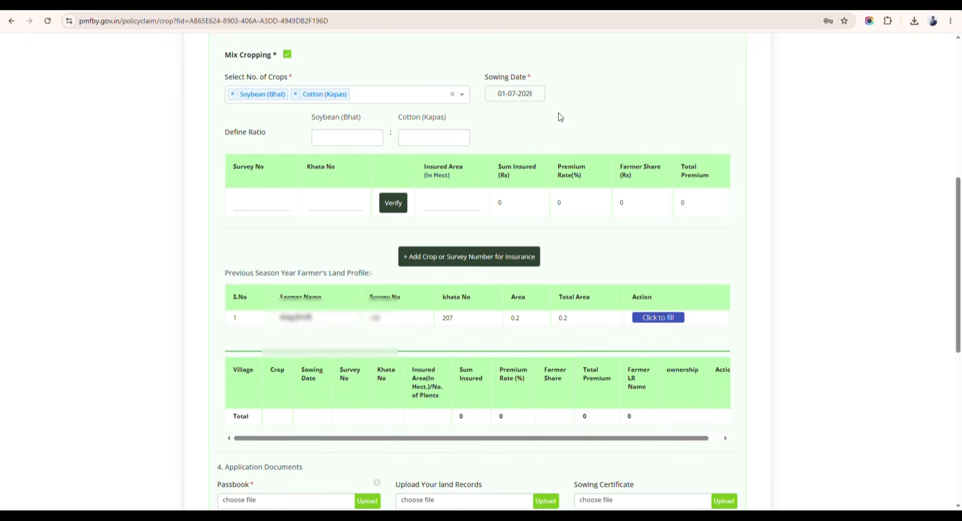
left_click_drag(574, 489, 648, 491)
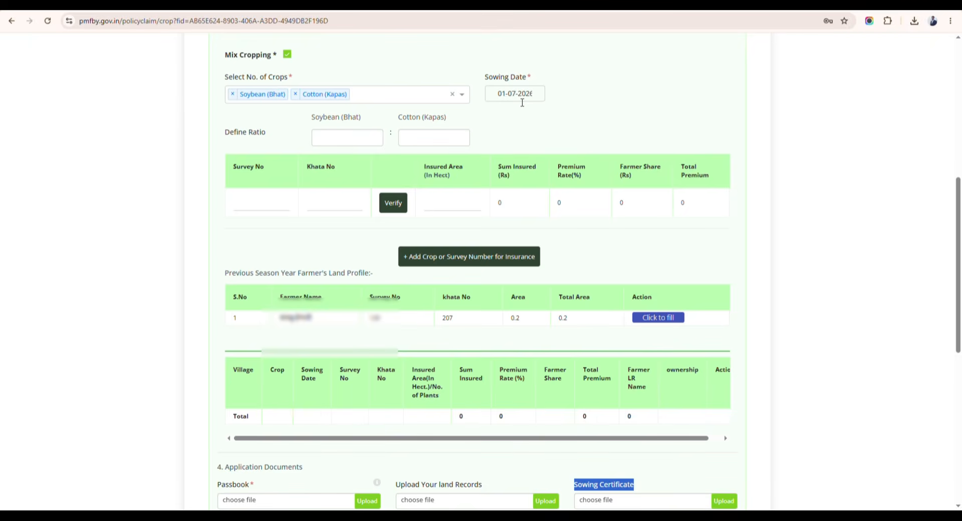
Try the Soybean (Bhat) and Cotton (Kapas) ratio fields, then untick Mix Cropping.
left_click(356, 144)
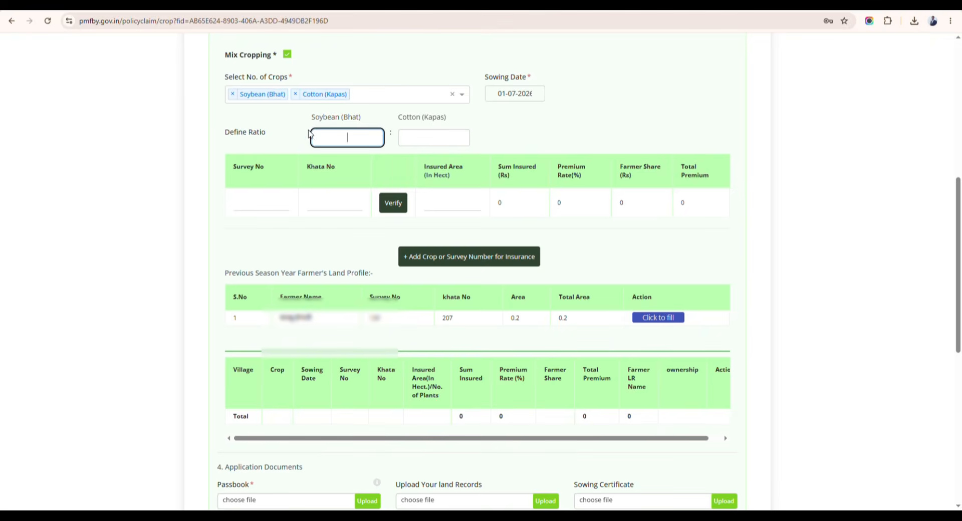
left_click_drag(307, 122, 362, 120)
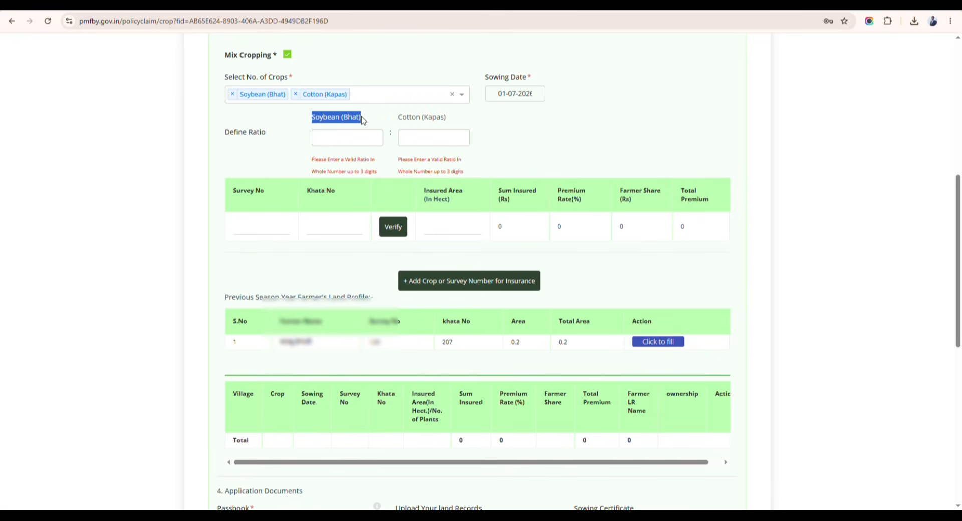
left_click(375, 140)
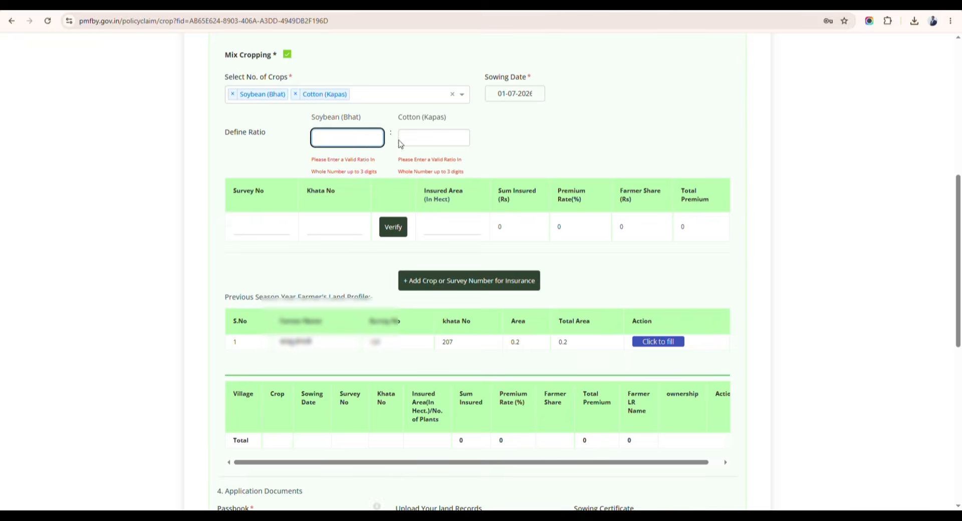
left_click(423, 142)
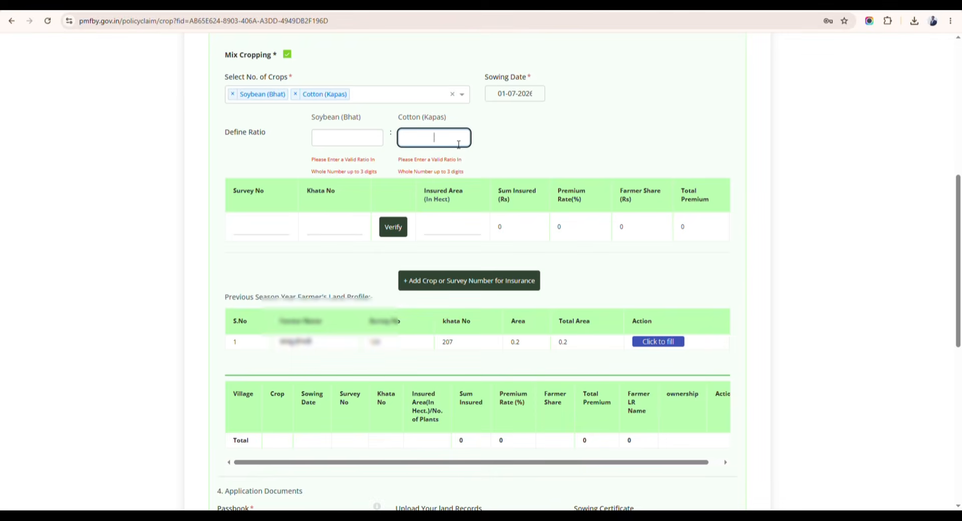
left_click(334, 145)
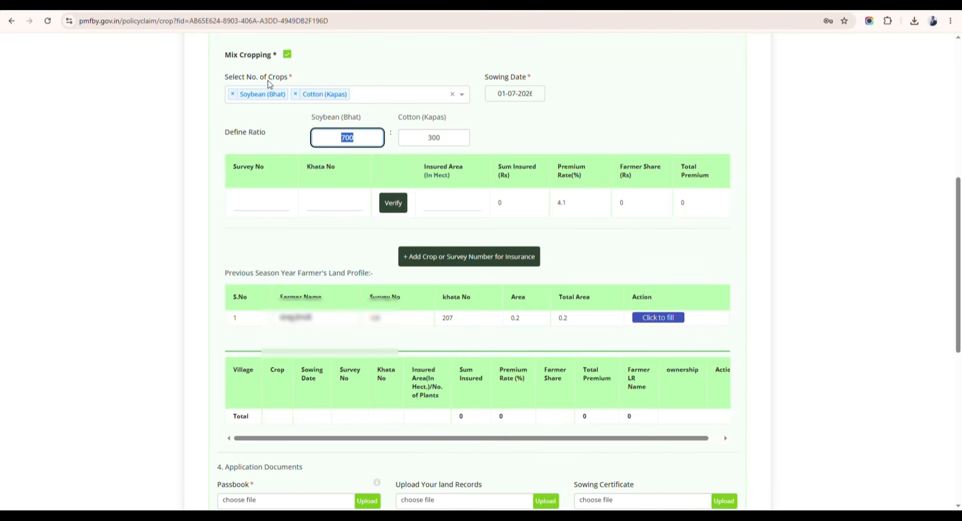
left_click(286, 55)
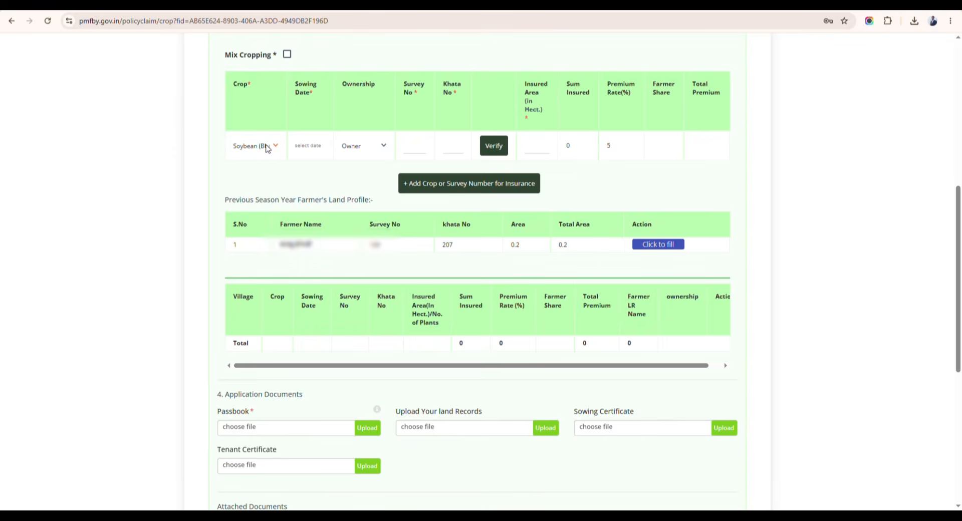
Enter sowing date 01-07-2026, Survey No 129 and Khata No 207, then verify the parcel.
left_click(296, 147)
left_click(296, 151)
left_click(420, 150)
left_click(455, 146)
left_click(453, 144)
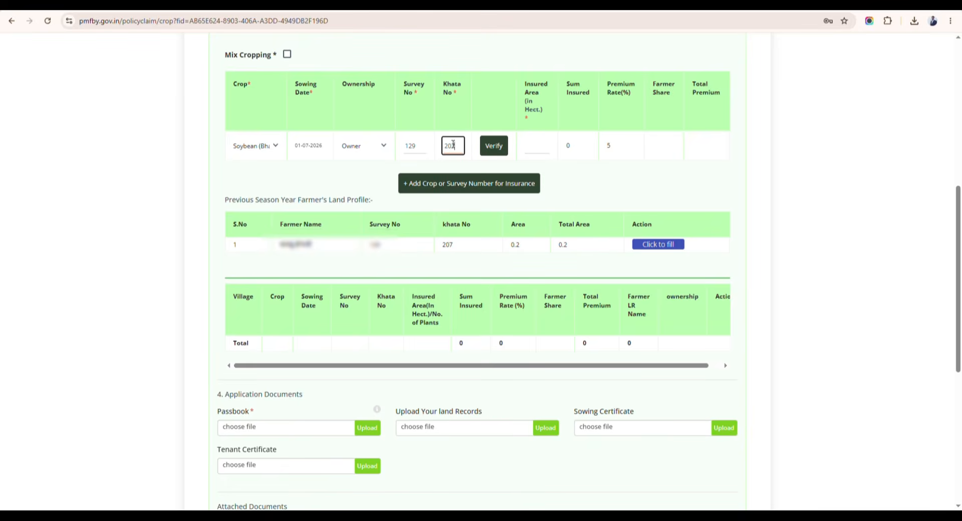
left_click(481, 145)
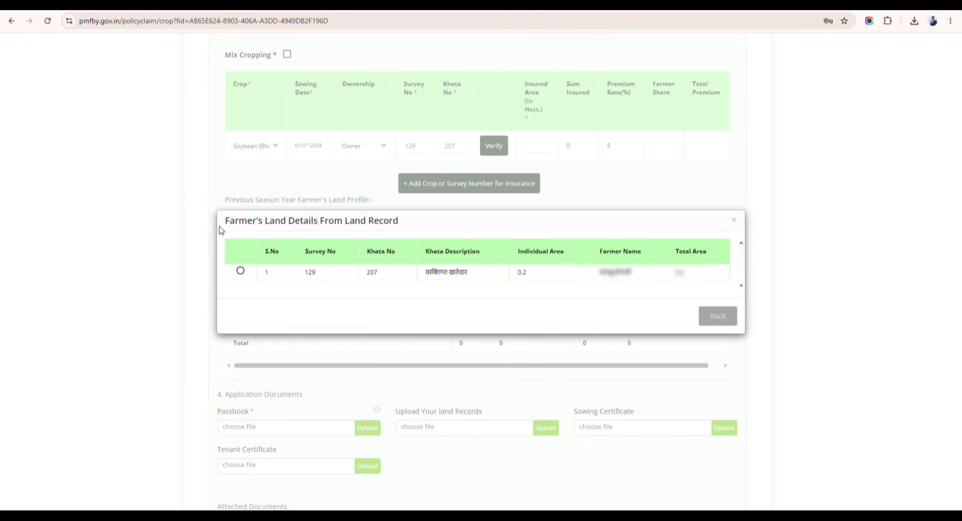
Reload the parcel's land record lookup and select the Survey 129 record.
left_click_drag(225, 222, 401, 226)
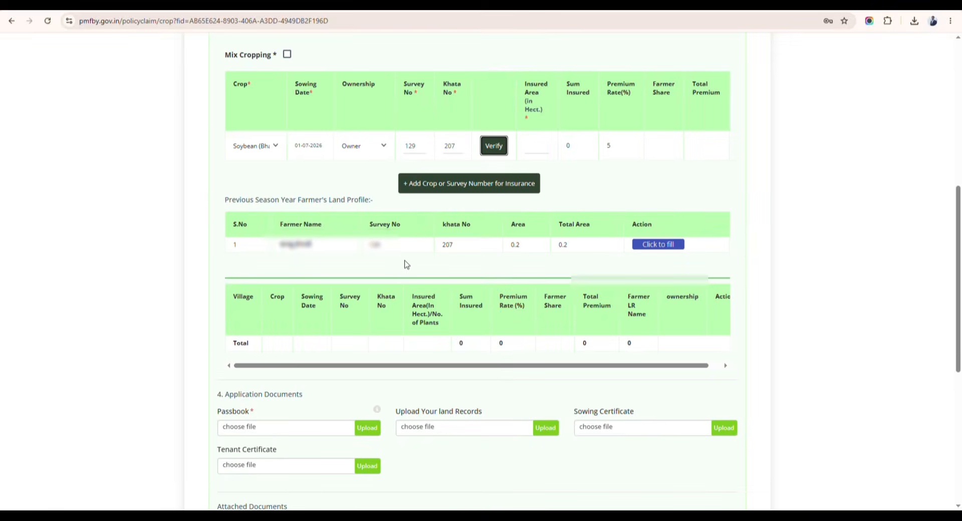
left_click(491, 146)
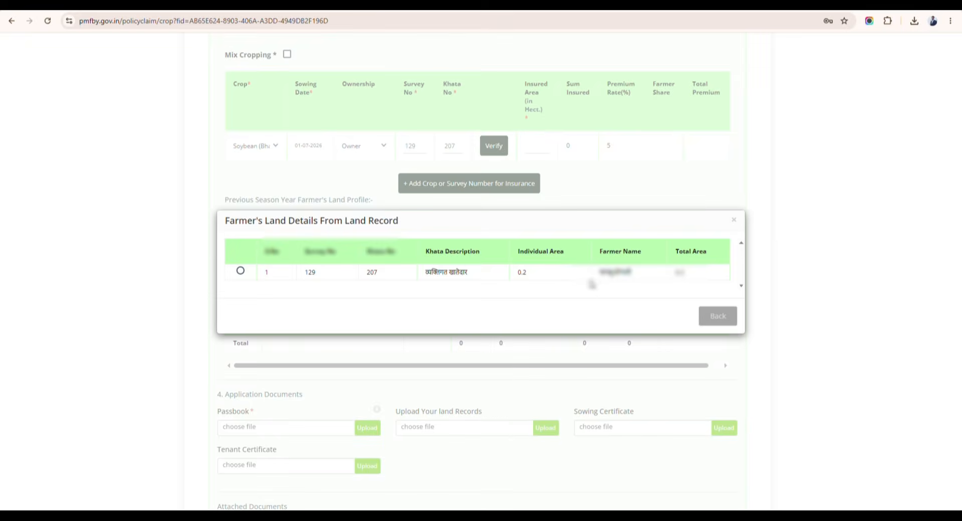
left_click(240, 271)
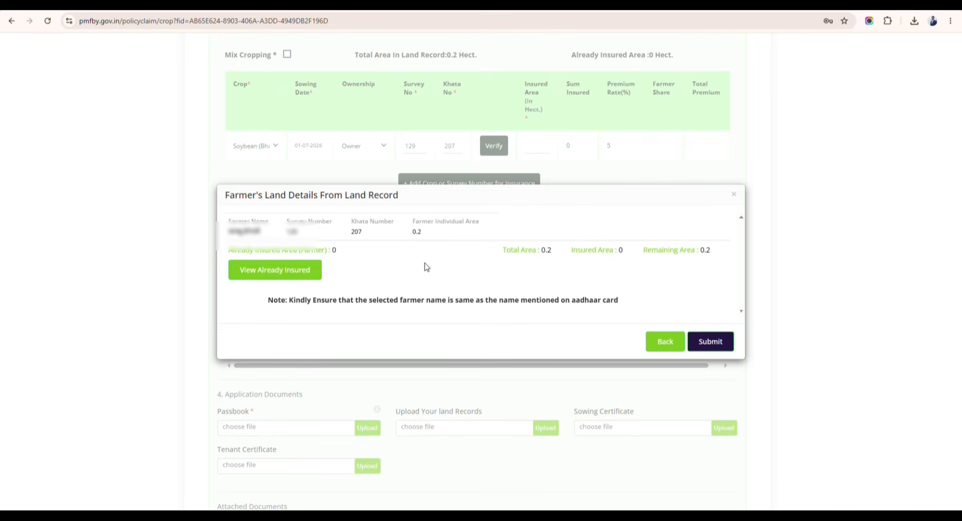
Check insured area 0 and remaining area 0.2, then submit the land details.
left_click_drag(229, 251, 345, 256)
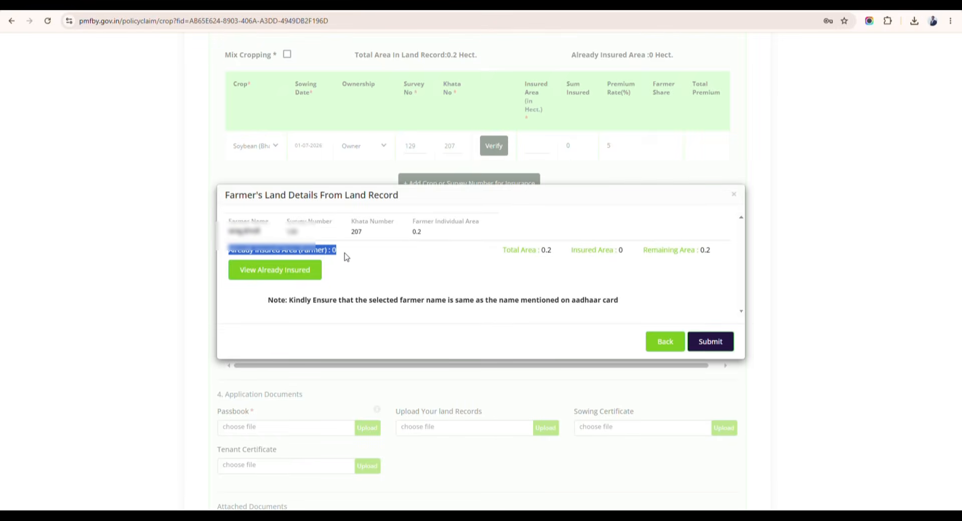
left_click(341, 258)
double_click(338, 256)
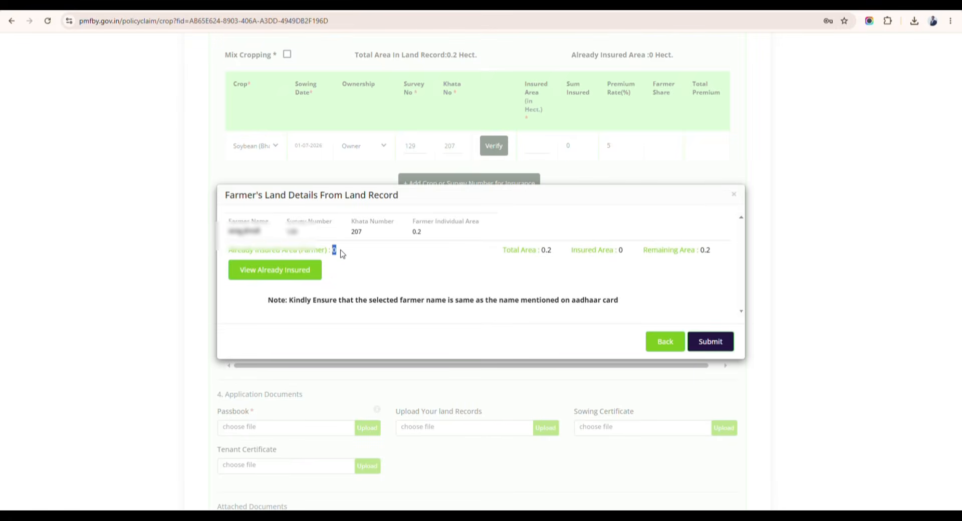
double_click(340, 256)
double_click(621, 250)
left_click(624, 253)
double_click(623, 253)
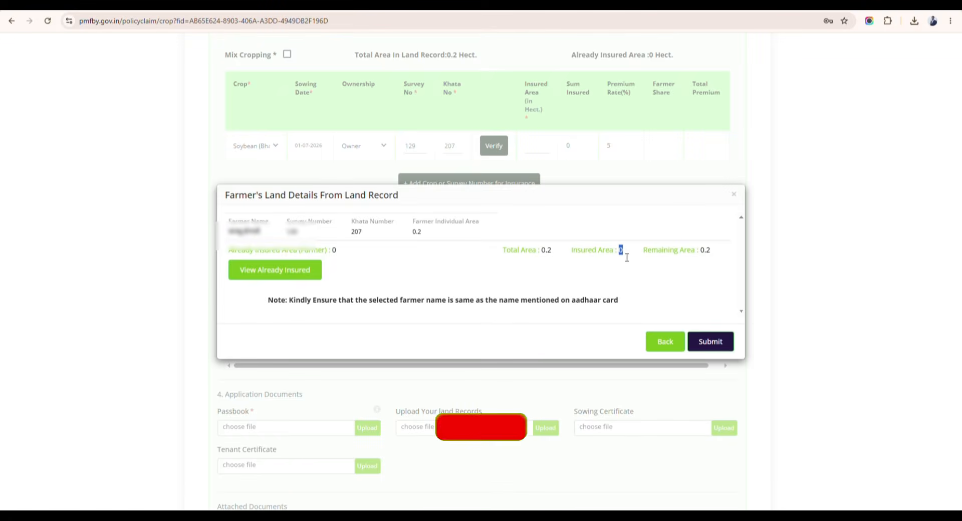
left_click(699, 254)
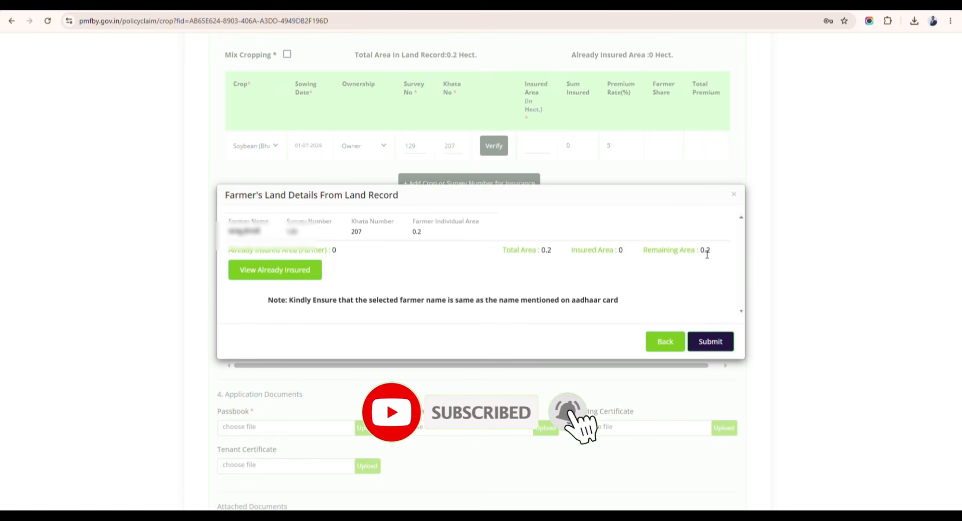
left_click(710, 344)
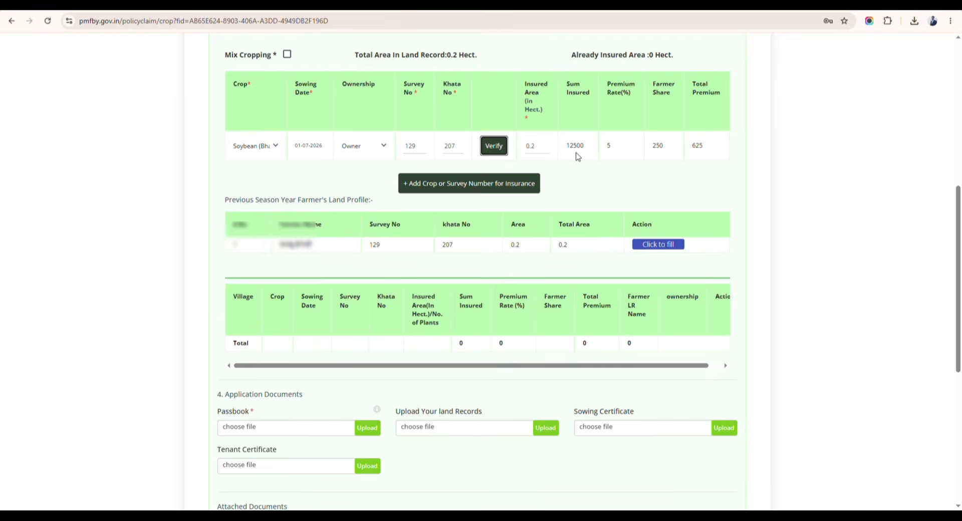
Add the soybean parcel to insured crops and review farmer share 250 and the Tenant Certificate upload.
left_click(452, 186)
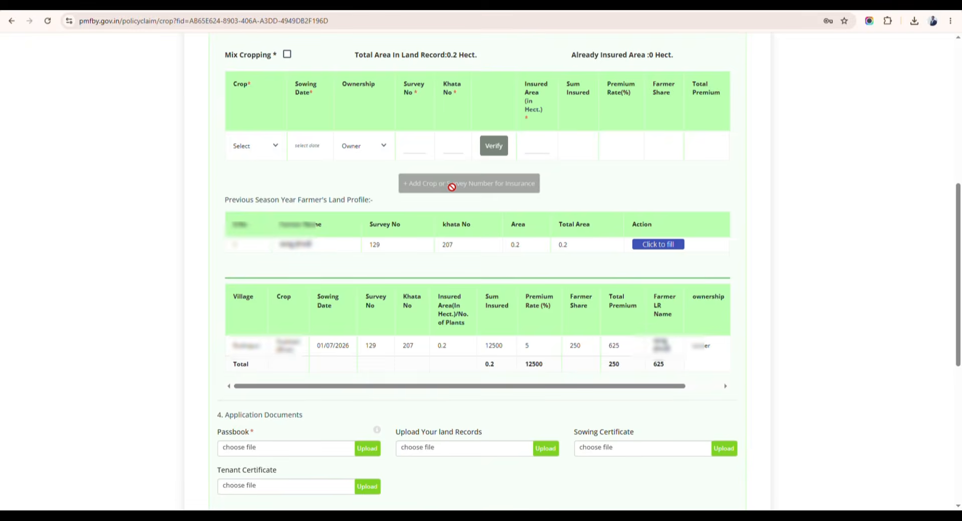
scroll(609, 187, "down", 5)
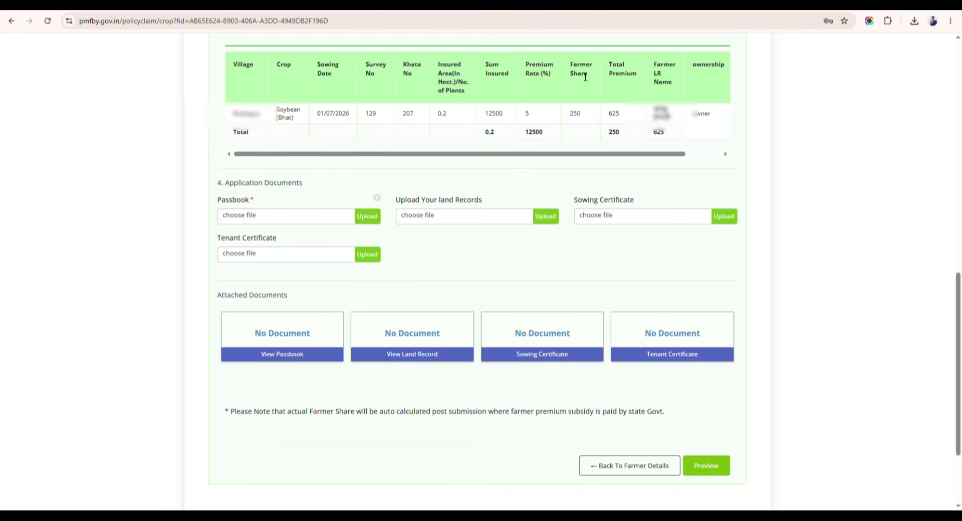
double_click(575, 114)
left_click(580, 118)
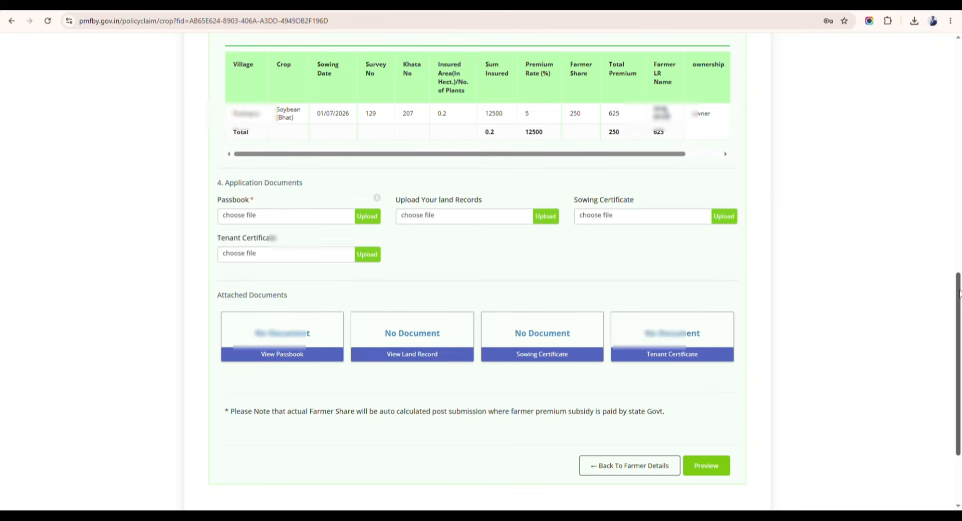
scroll(253, 131, "up", 4)
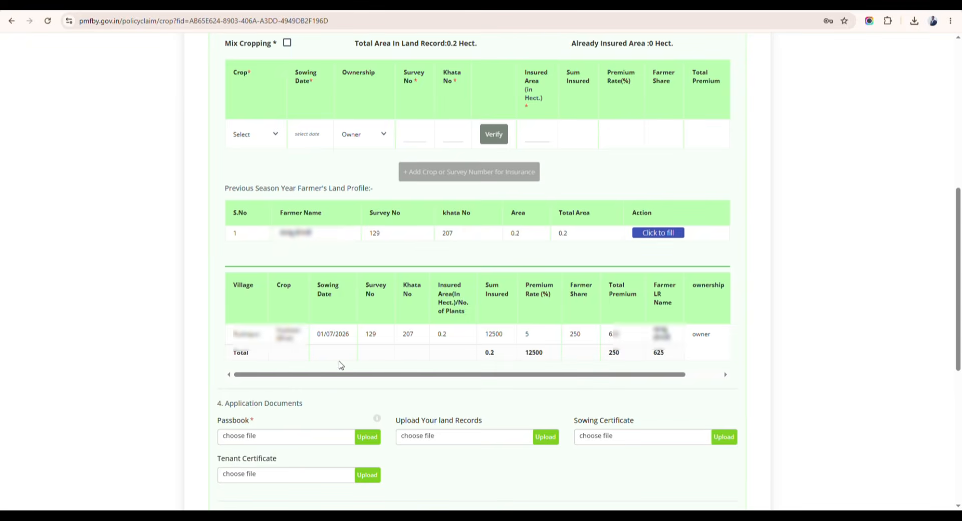
scroll(439, 369, "down", 7)
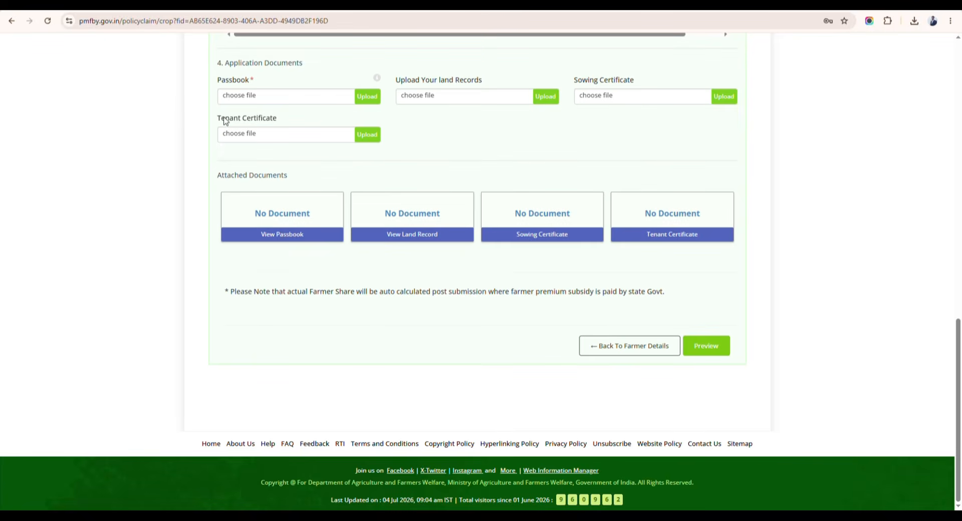
left_click_drag(219, 120, 316, 132)
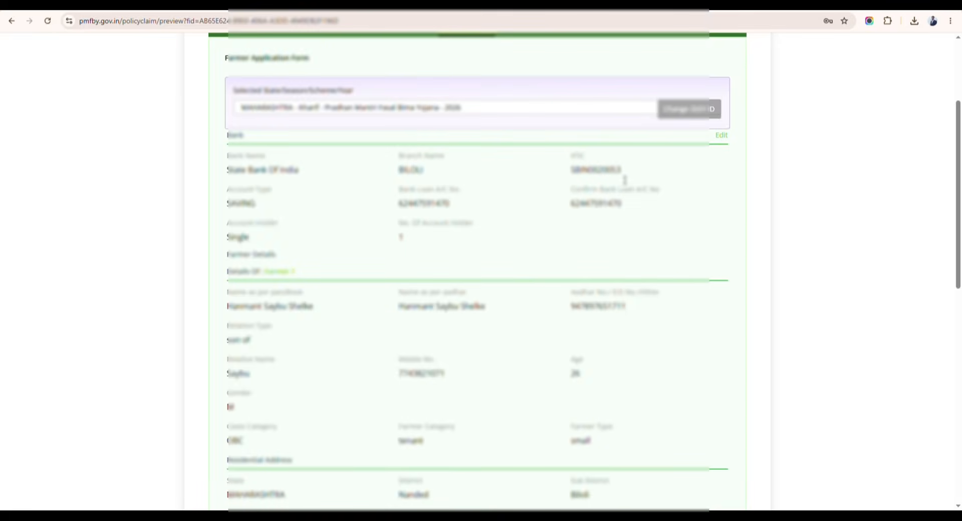
At the bottom of the preview, accept the no-crop-loan declaration and submit the application.
scroll(593, 180, "down", 2)
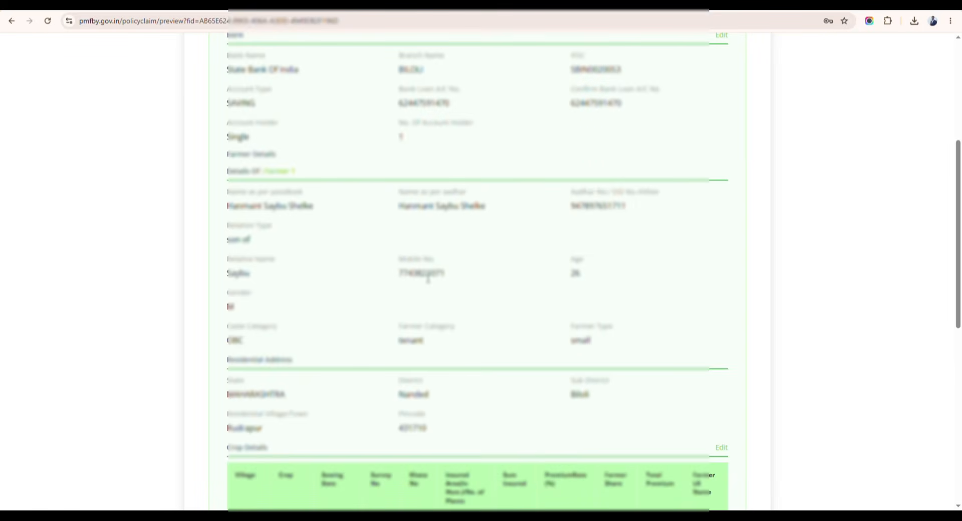
scroll(534, 262, "down", 4)
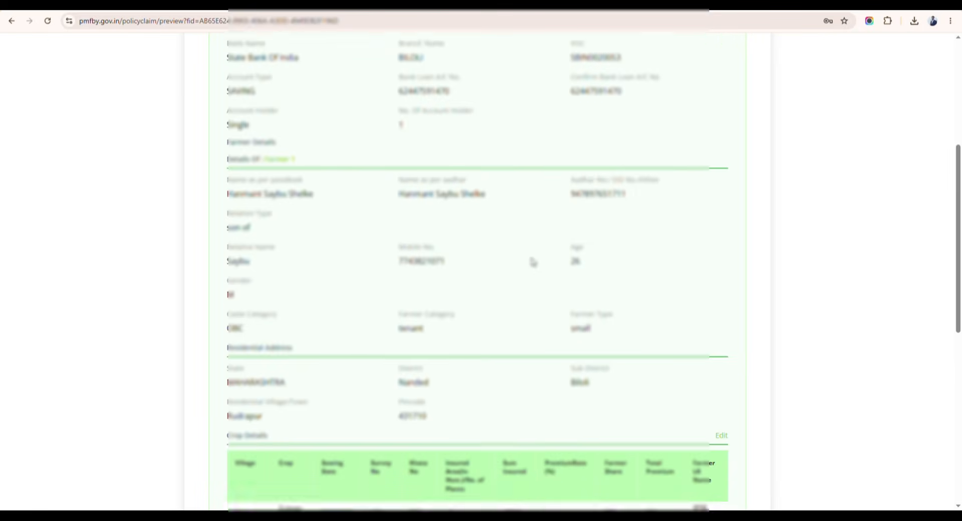
scroll(401, 246, "down", 1)
scroll(343, 244, "down", 2)
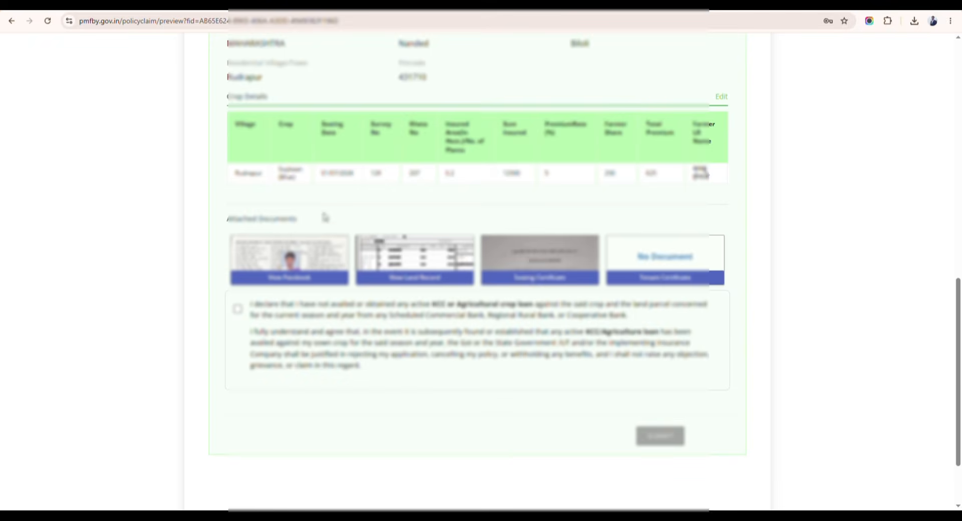
scroll(312, 251, "down", 2)
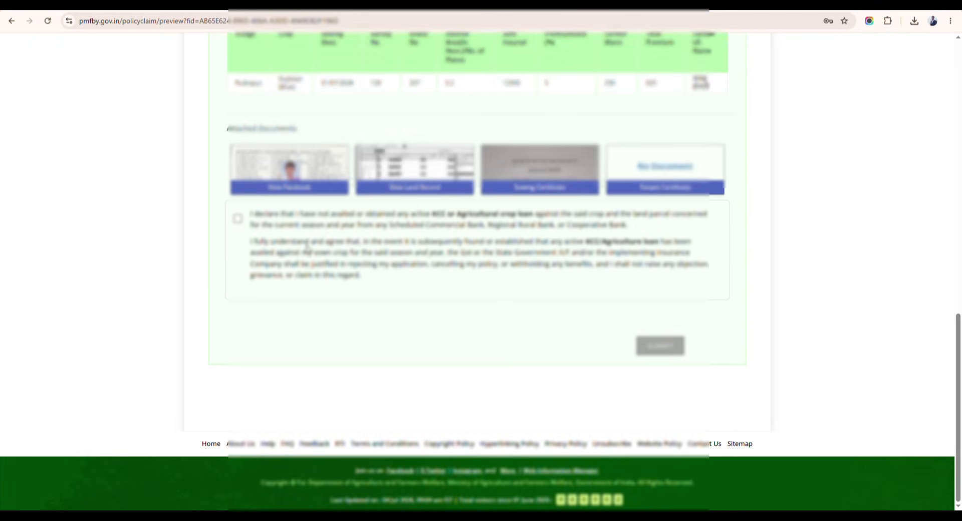
left_click(237, 219)
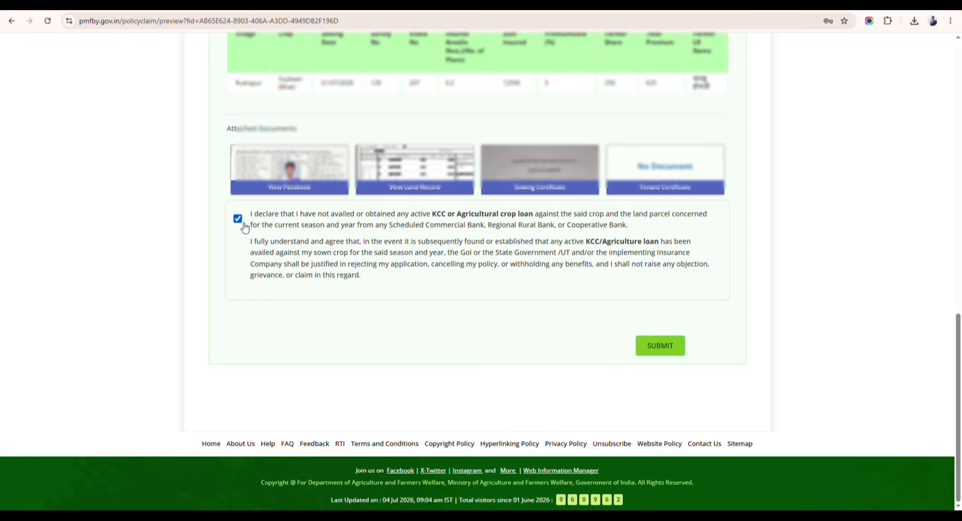
left_click(668, 347)
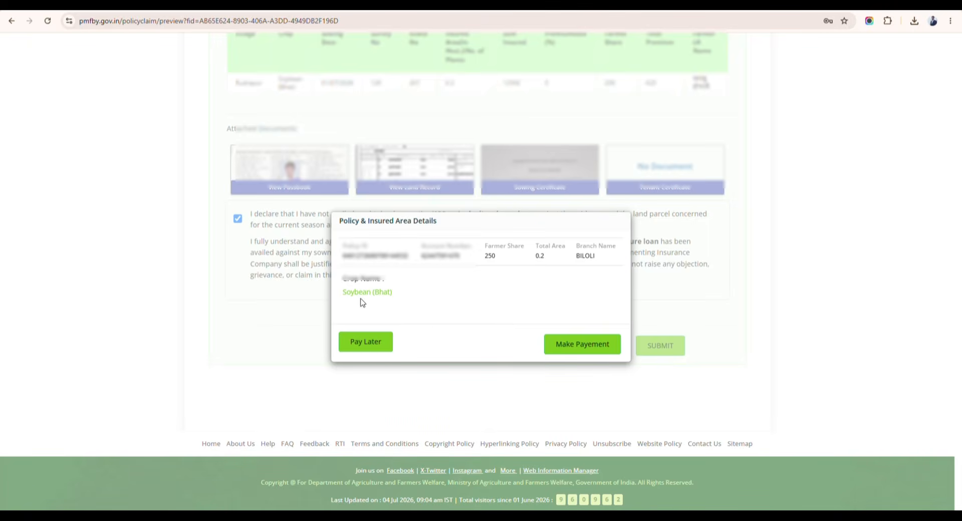
Confirm the insured crop is Soybean (Bhat) and choose Pay Later for the premium.
left_click_drag(407, 296, 344, 303)
left_click(345, 303)
left_click(373, 346)
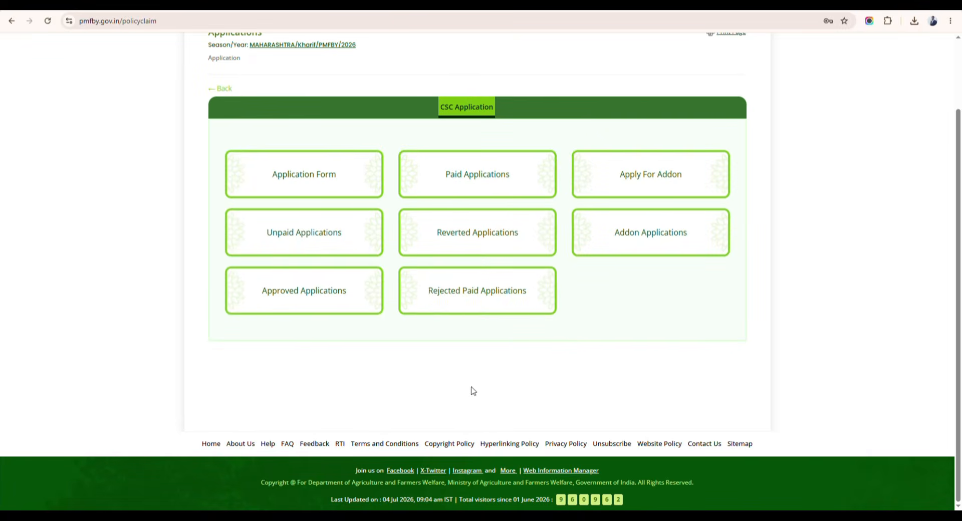
left_click(290, 241)
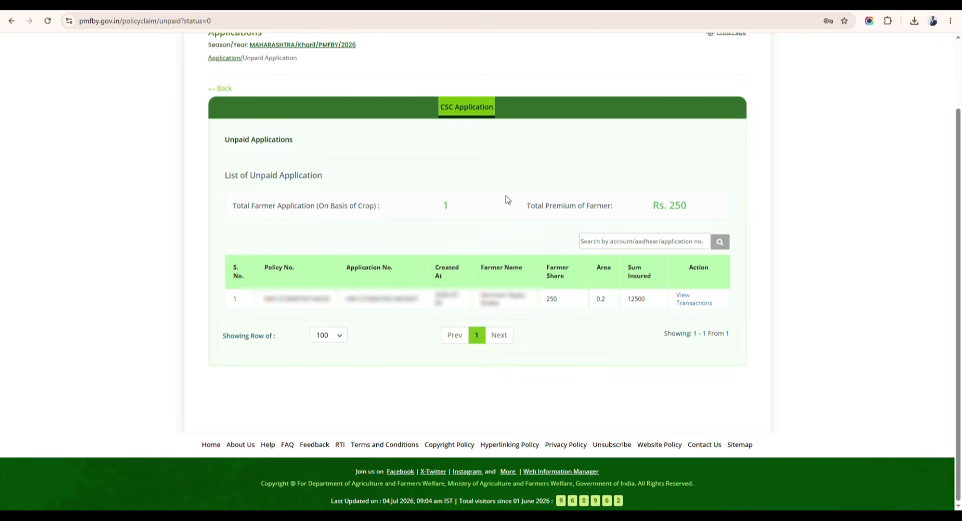
left_click(224, 89)
scroll(321, 168, "up", 2)
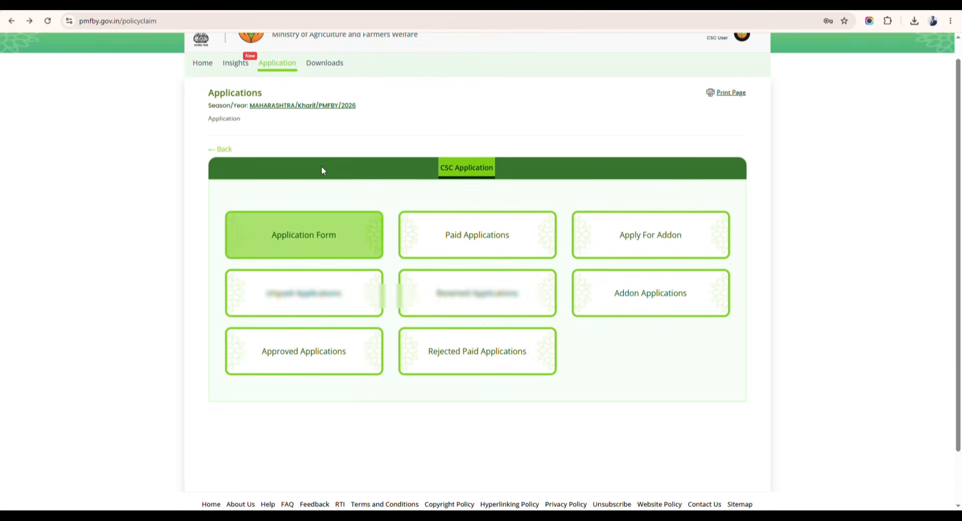